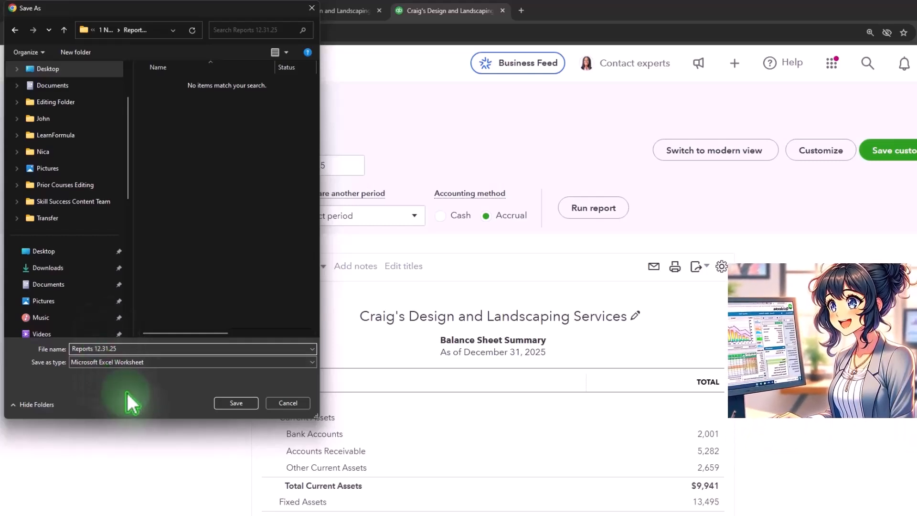
Step: Save the exported balance sheet summary as the Excel worksheet Reports 12.31.25 and open it from its folder in File Explorer
left_click(229, 404)
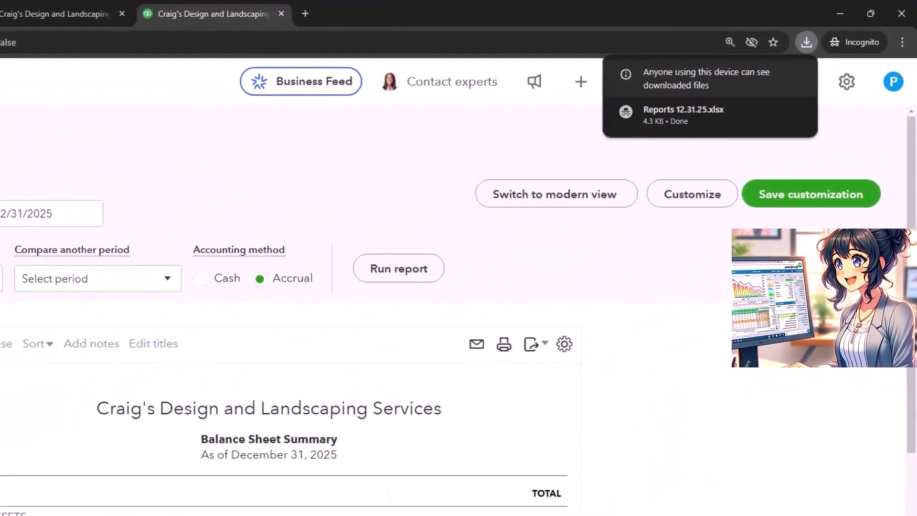
left_click(596, 504)
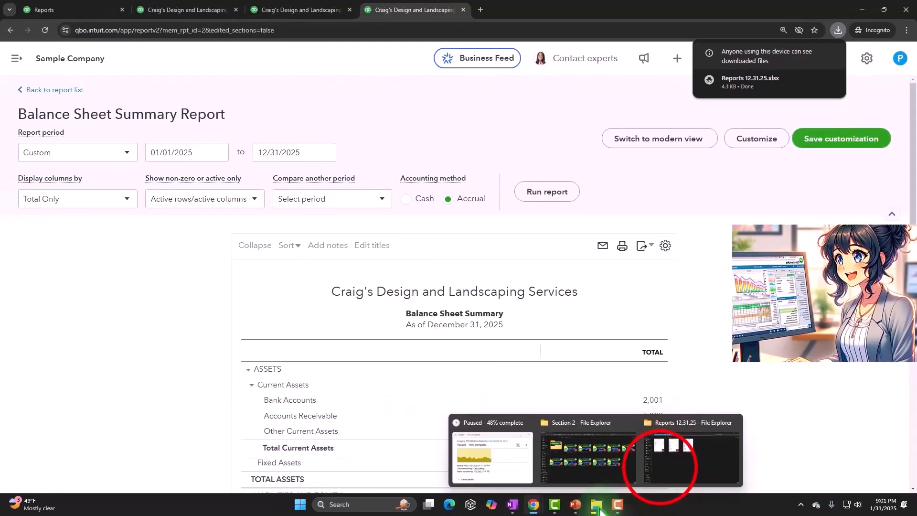
left_click(660, 467)
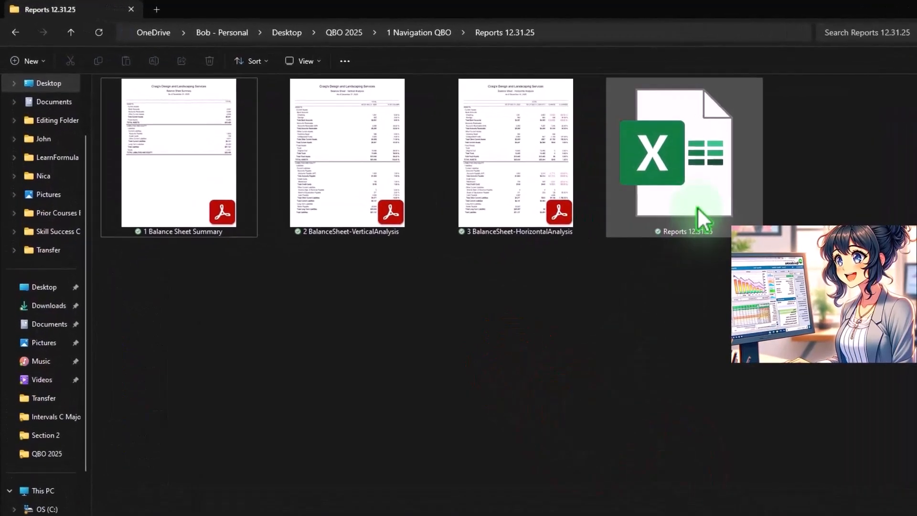
left_click(692, 198)
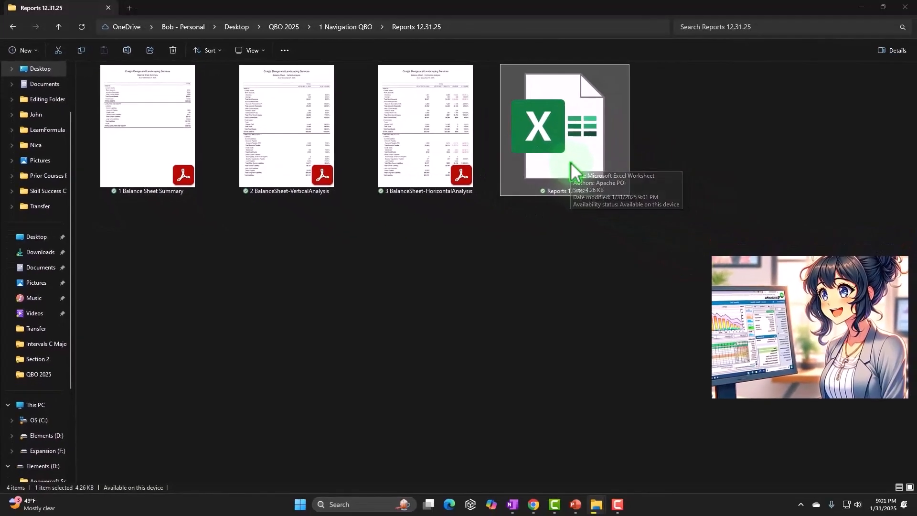
double_click(570, 162)
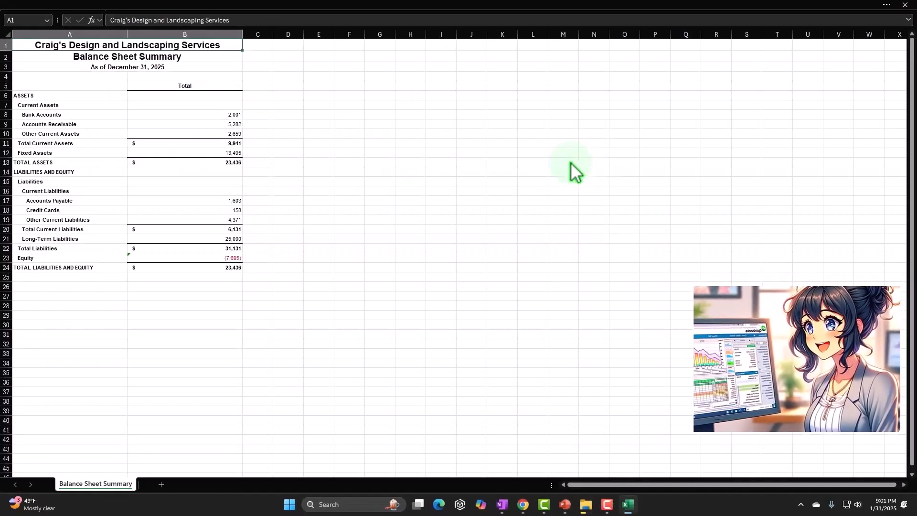
Step: Leave the workbook's full-screen mode and keep the ribbon always shown
left_click(720, 97)
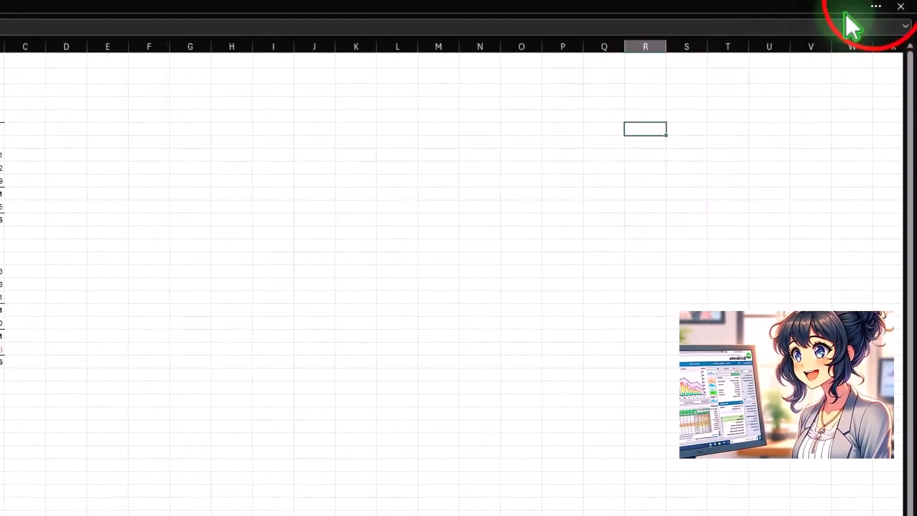
left_click(877, 6)
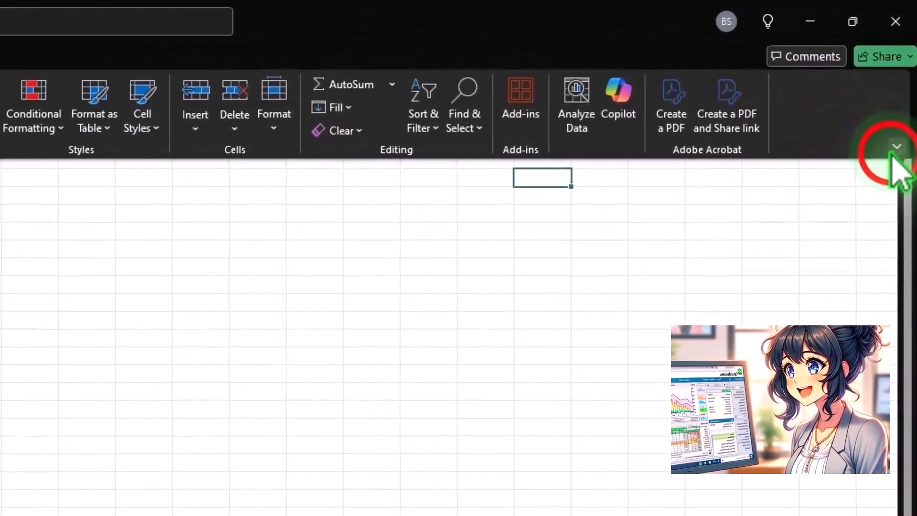
left_click(893, 150)
left_click(843, 252)
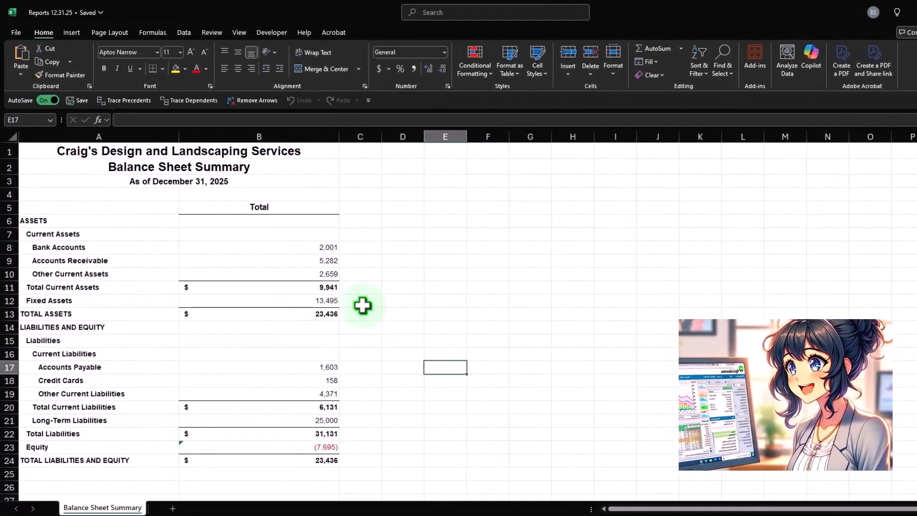
Step: Open the PDF 1 Balance Sheet Summary from the reports folder, view it without the tools pane and minimize it
mouse_move(587, 505)
left_click(650, 437)
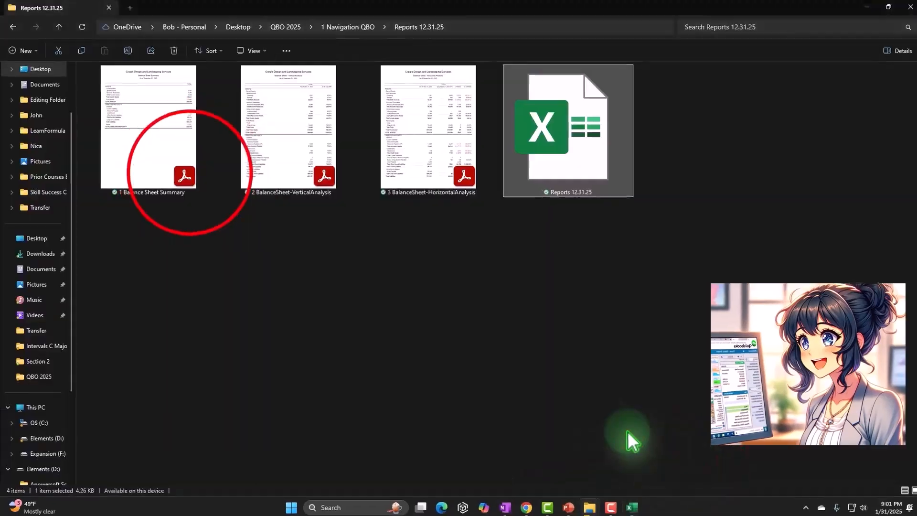
left_click(189, 172)
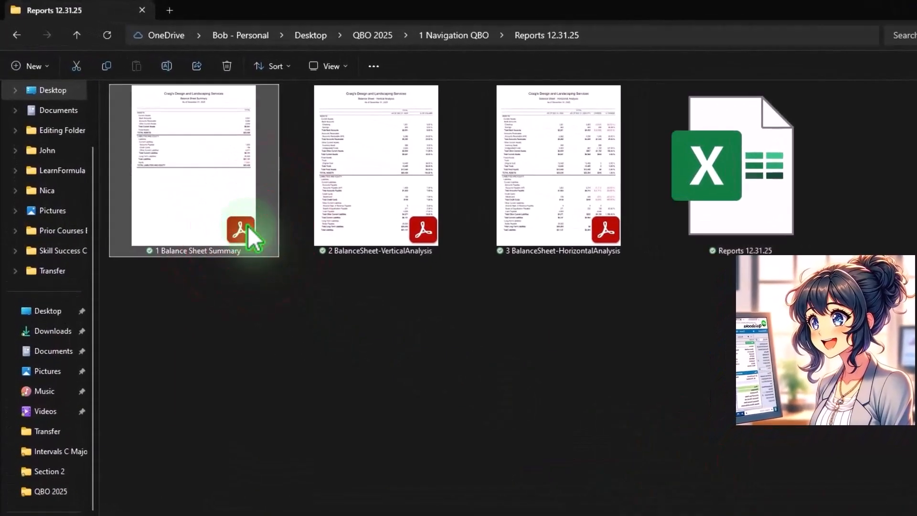
double_click(248, 225)
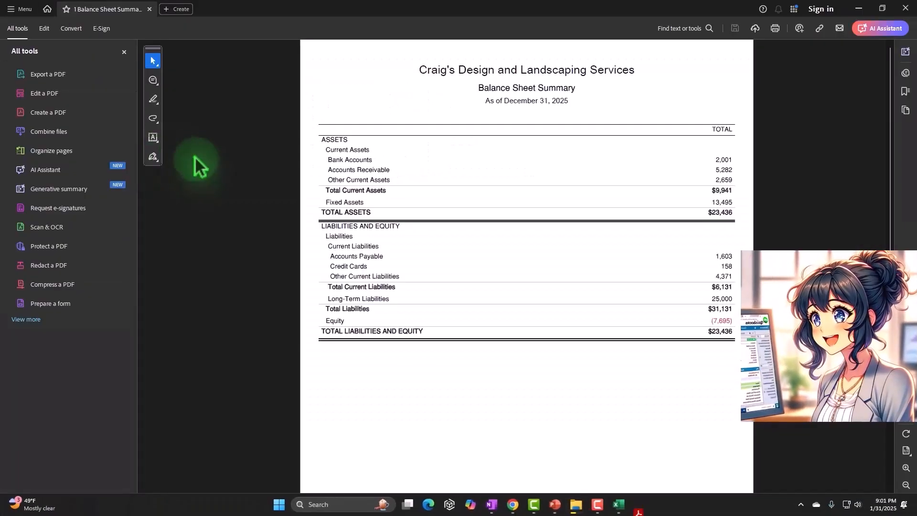
left_click(125, 52)
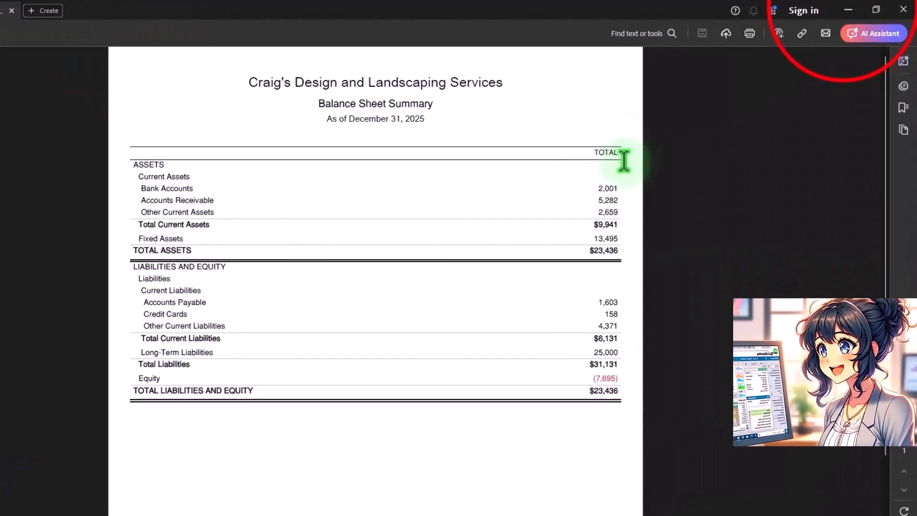
left_click(849, 10)
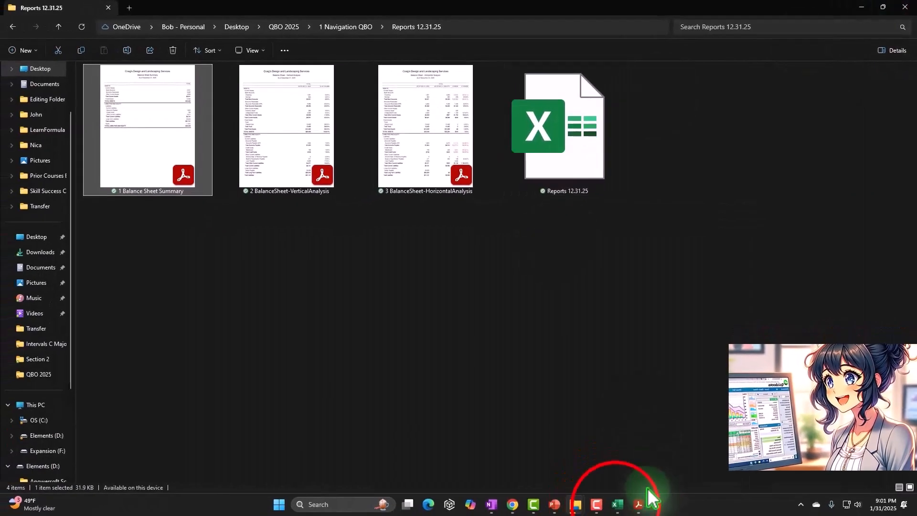
Step: Switch to QuickBooks Online in the browser and view the management reports list and the open balance sheet reports
left_click(618, 504)
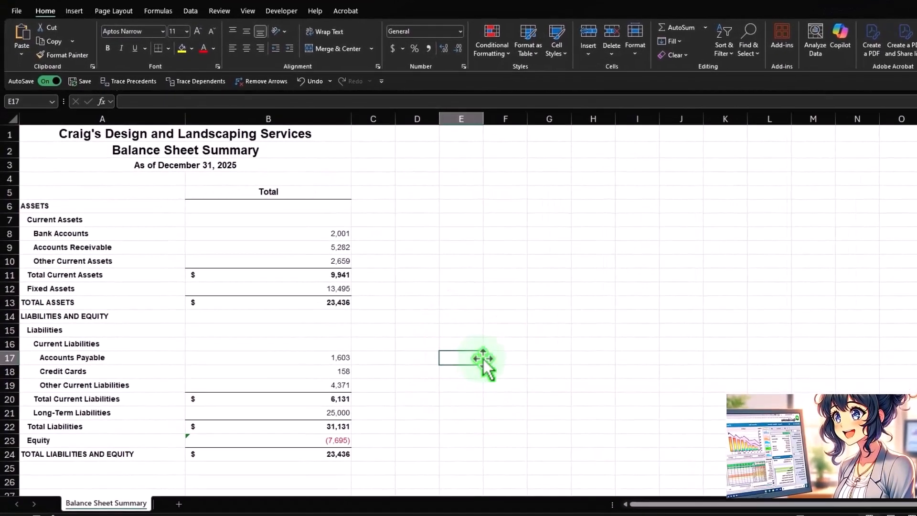
mouse_move(513, 505)
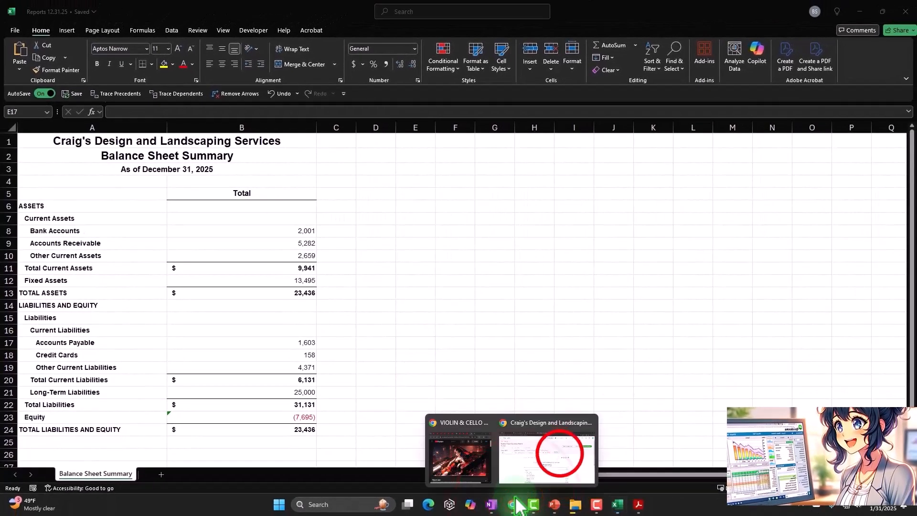
left_click(563, 461)
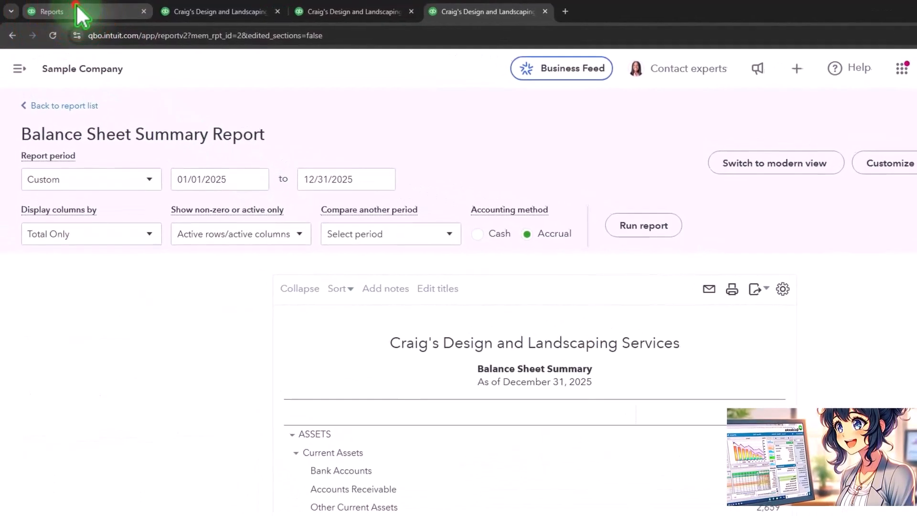
left_click(71, 14)
left_click(353, 188)
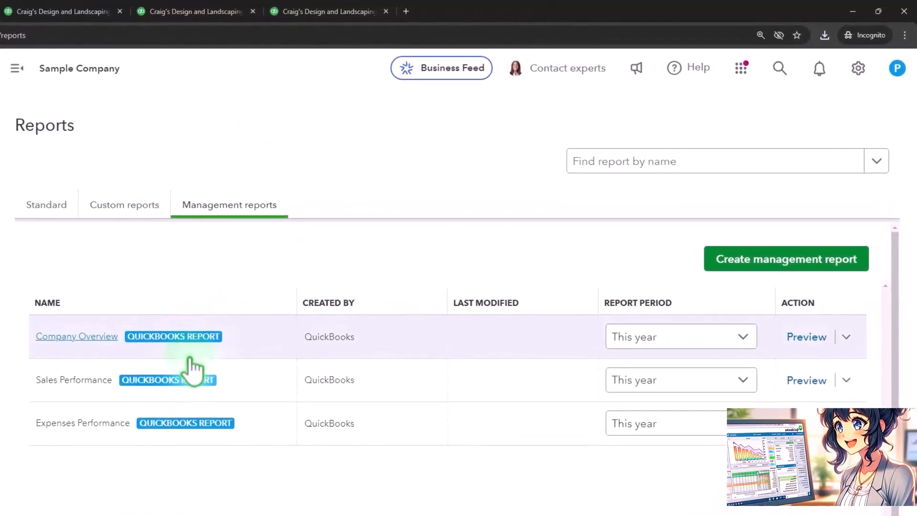
left_click(296, 11)
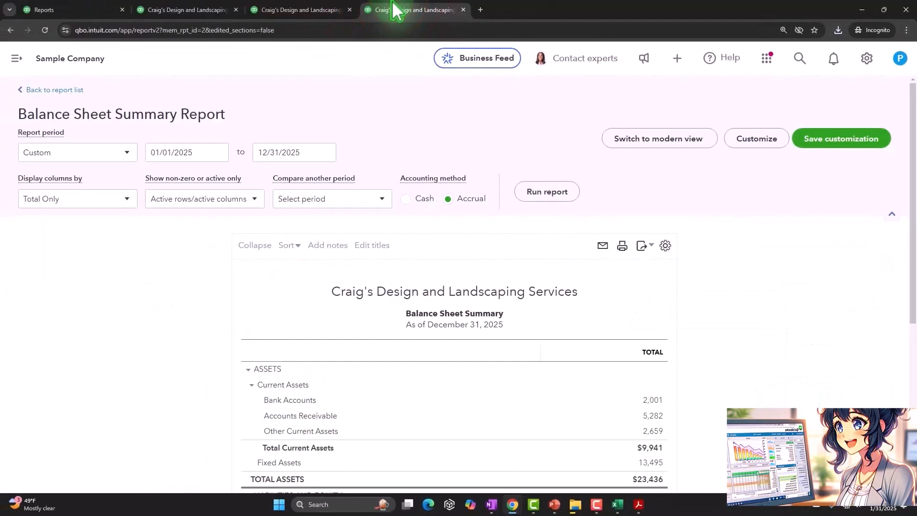
Step: Switch back to the Excel workbook, check the balance sheet in Page Layout view and return to Normal view
mouse_move(616, 502)
left_click(631, 456)
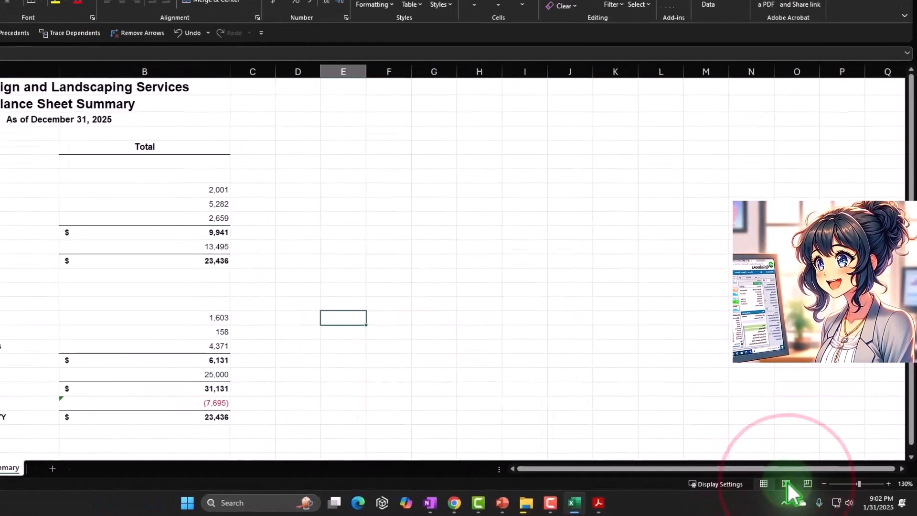
left_click(787, 483)
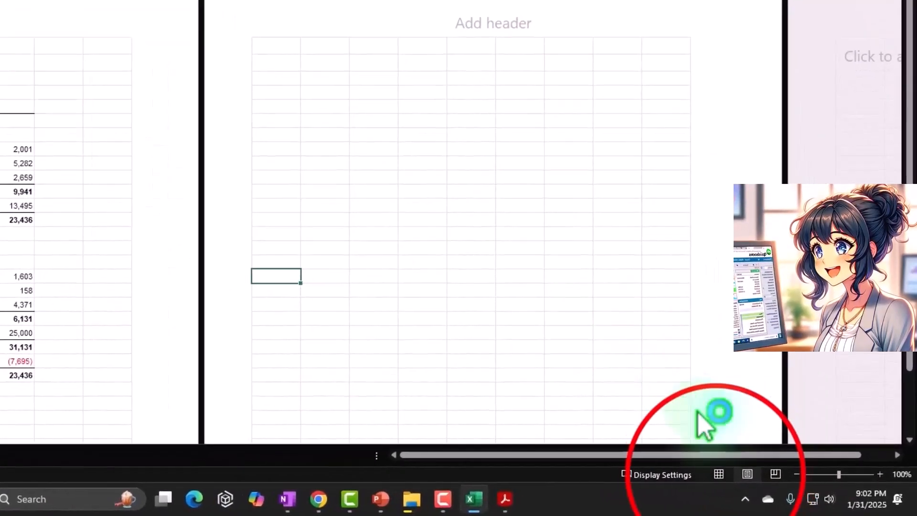
left_click(719, 474)
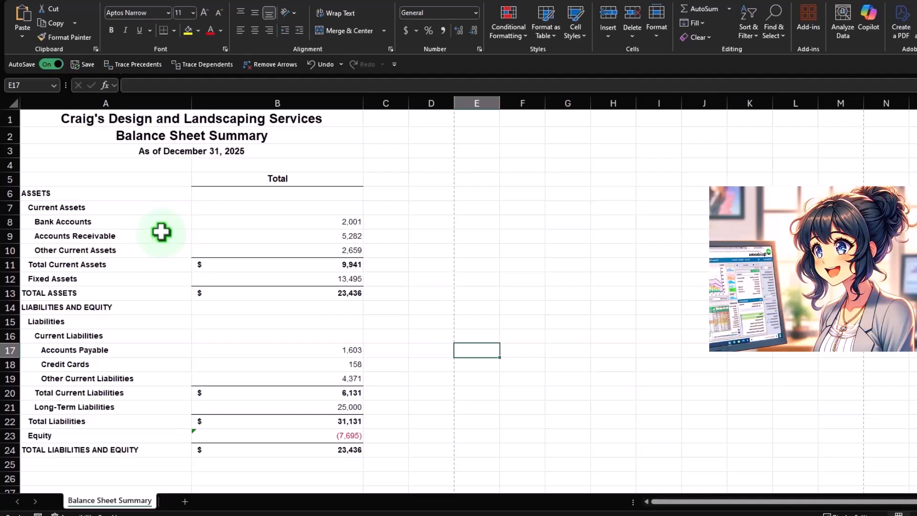
Step: Insert a blank column before column A of the balance sheet
left_click(52, 99)
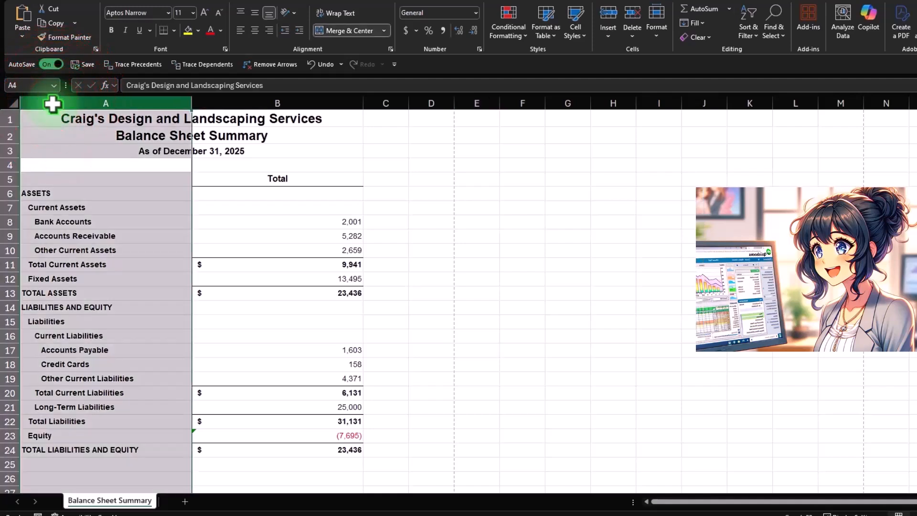
right_click(40, 209)
left_click(74, 320)
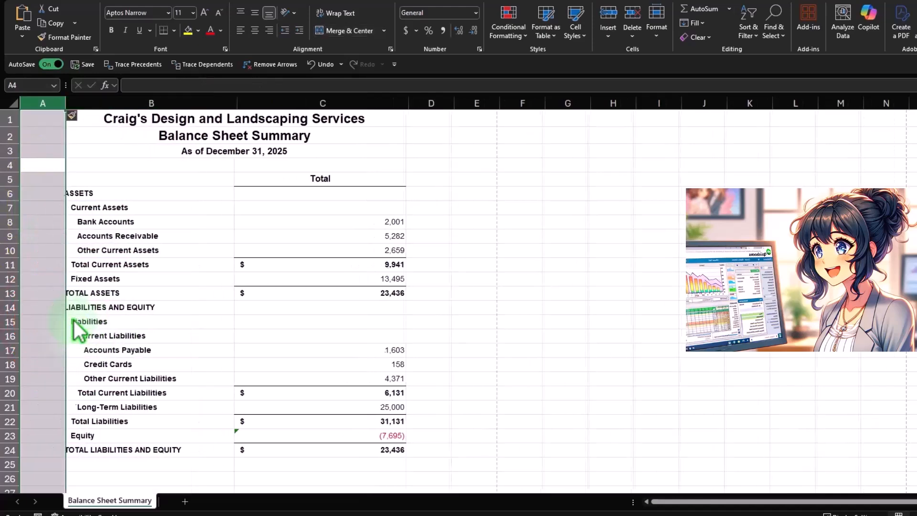
left_click(95, 321)
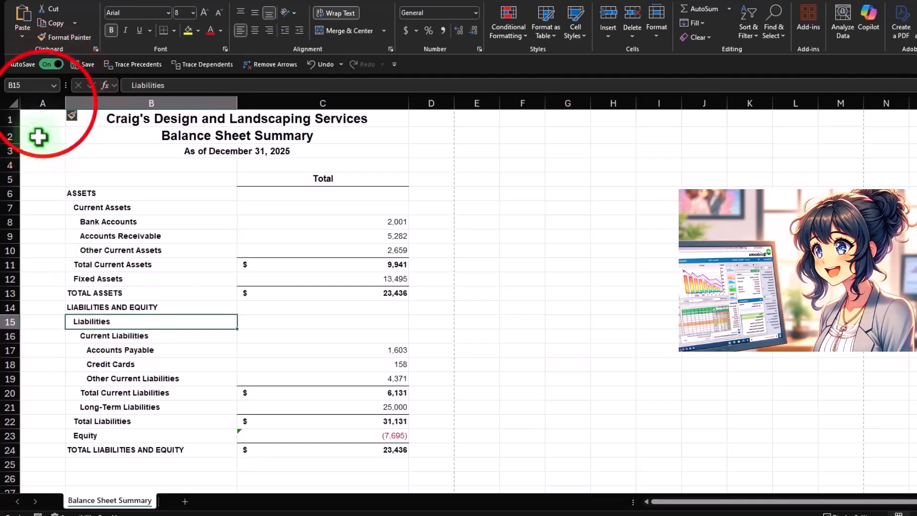
Step: Highlight the blank columns A and D on either side of the balance sheet, then clear the selection
left_click(43, 103)
left_click(437, 103, "ctrl")
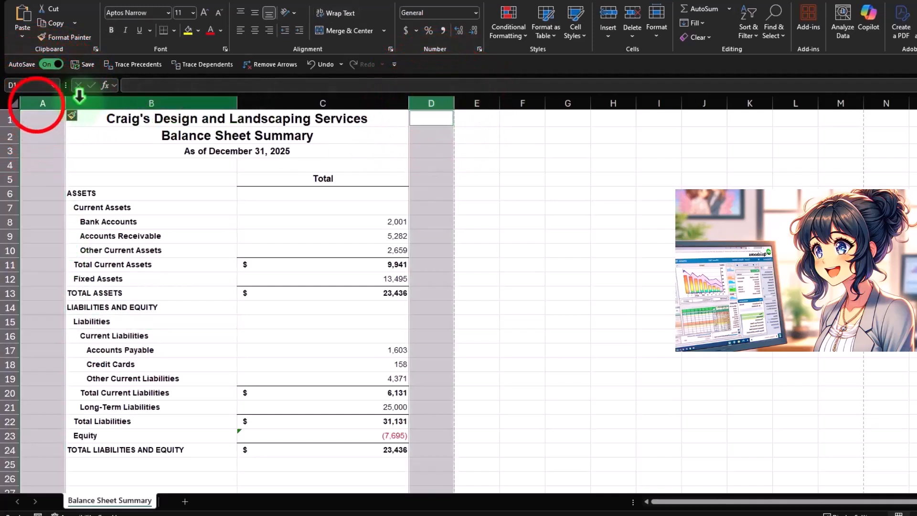
left_click(43, 103)
left_click(442, 103, "ctrl")
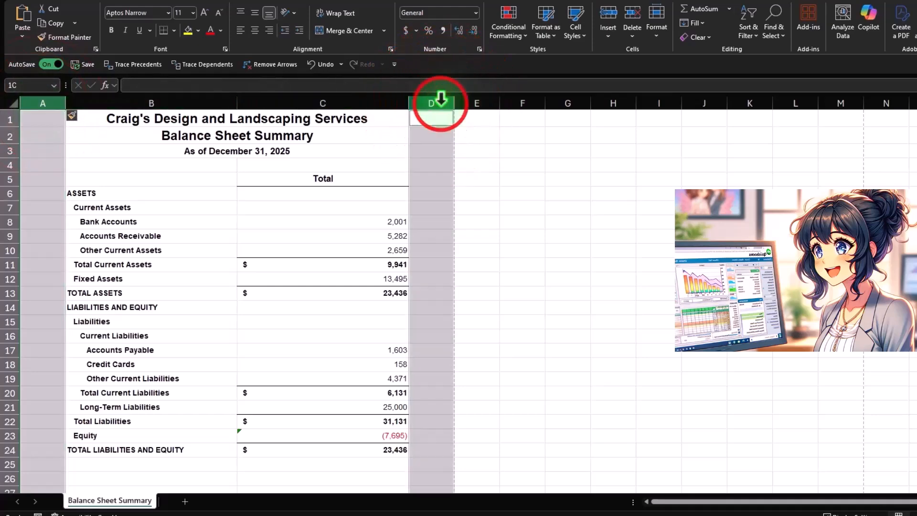
left_click_drag(424, 129, 419, 132)
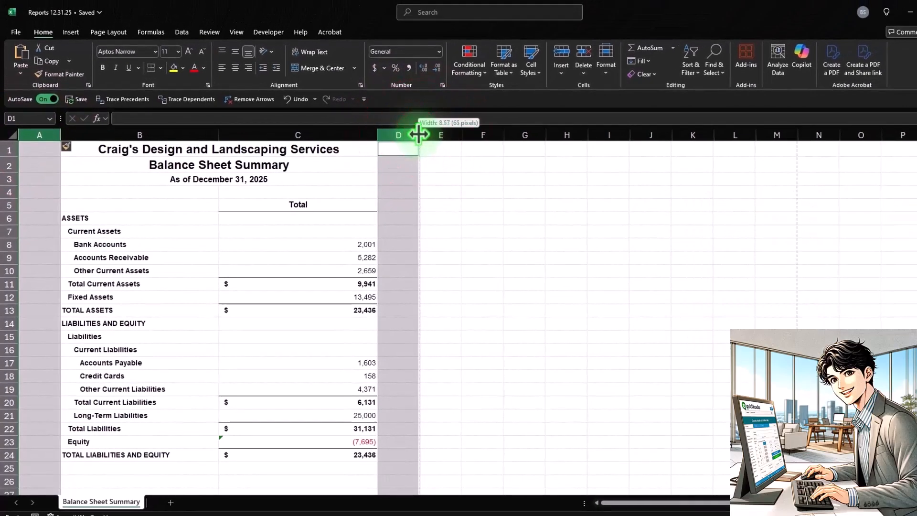
left_click(452, 178)
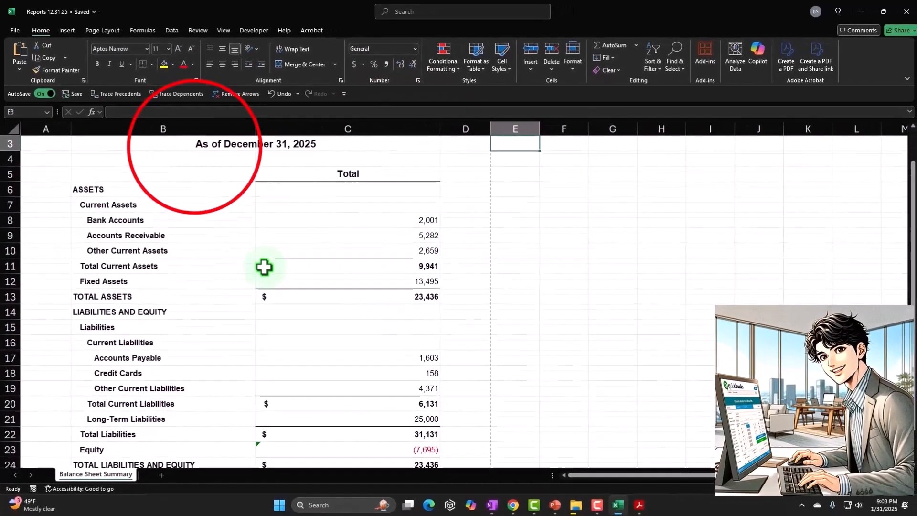
Step: Unmerge the company title in row 1 across columns B and C
left_click(191, 144)
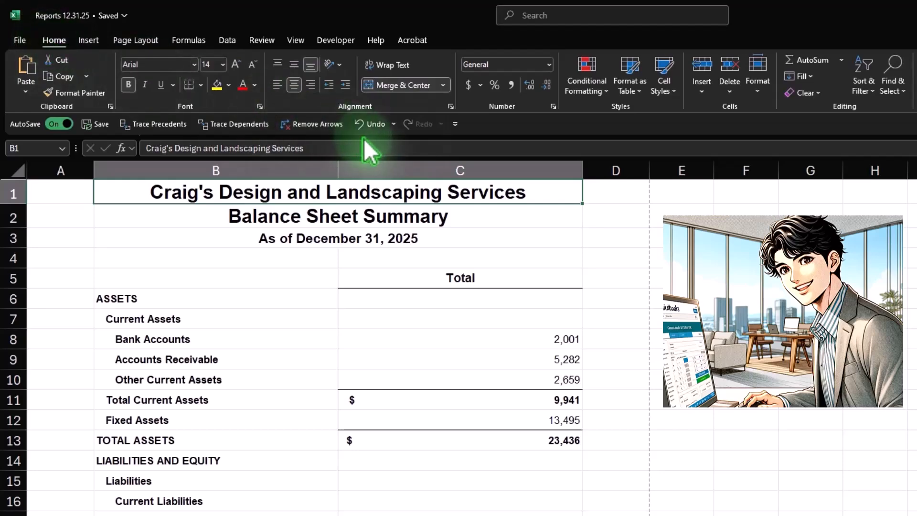
left_click(385, 90)
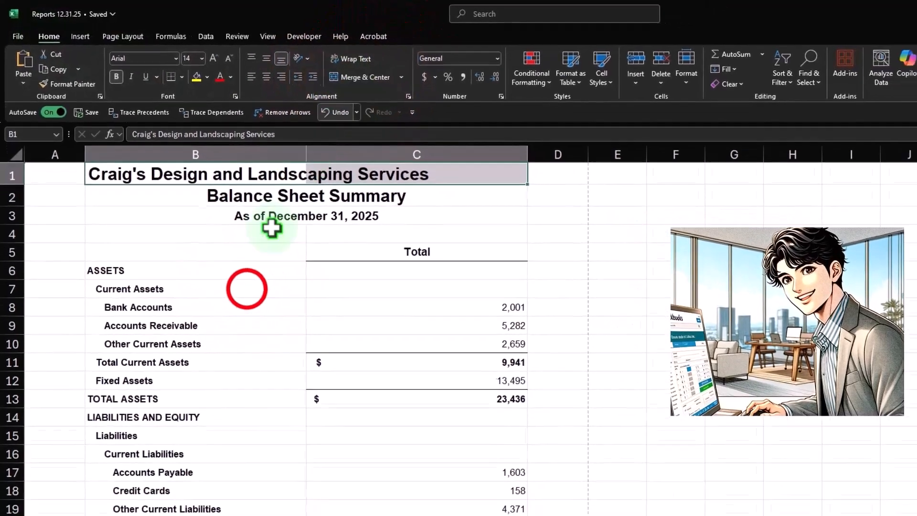
left_click(247, 288)
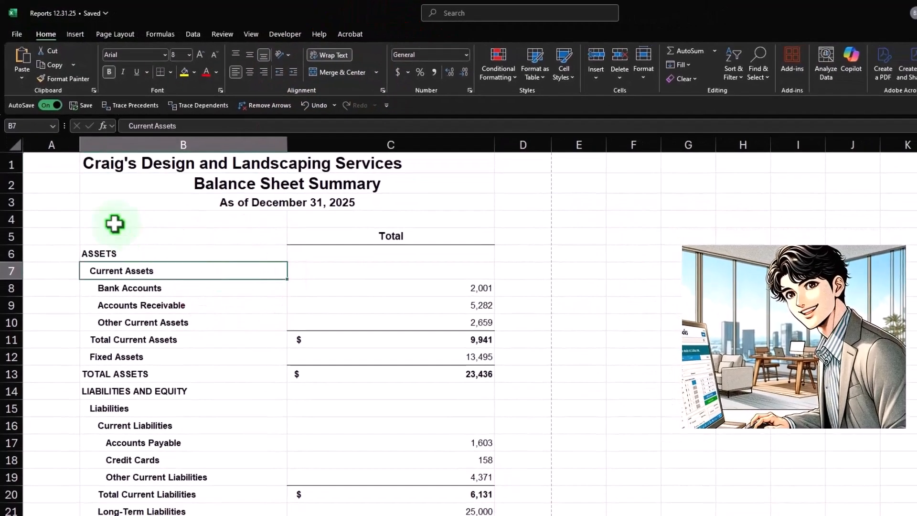
Step: Set the horizontal alignment of the company title in B1:C1 to Center Across Selection
left_click_drag(139, 164, 424, 171)
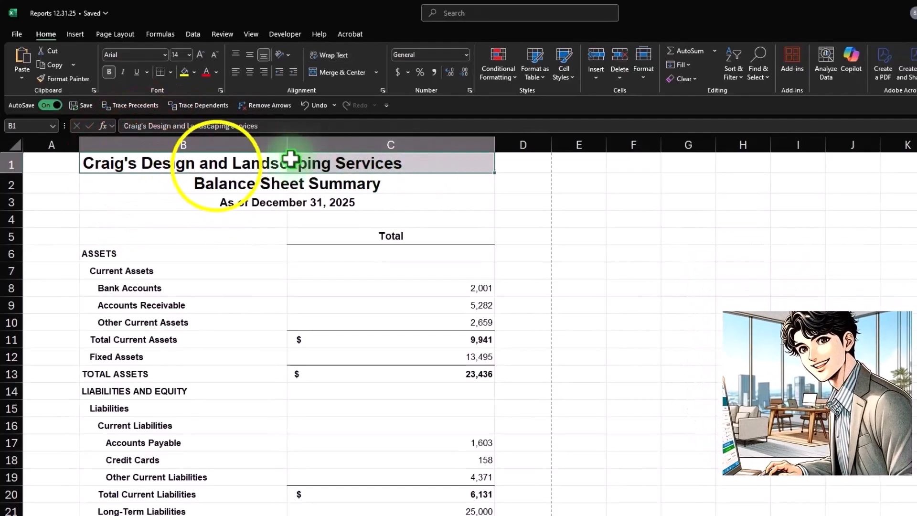
right_click(217, 166)
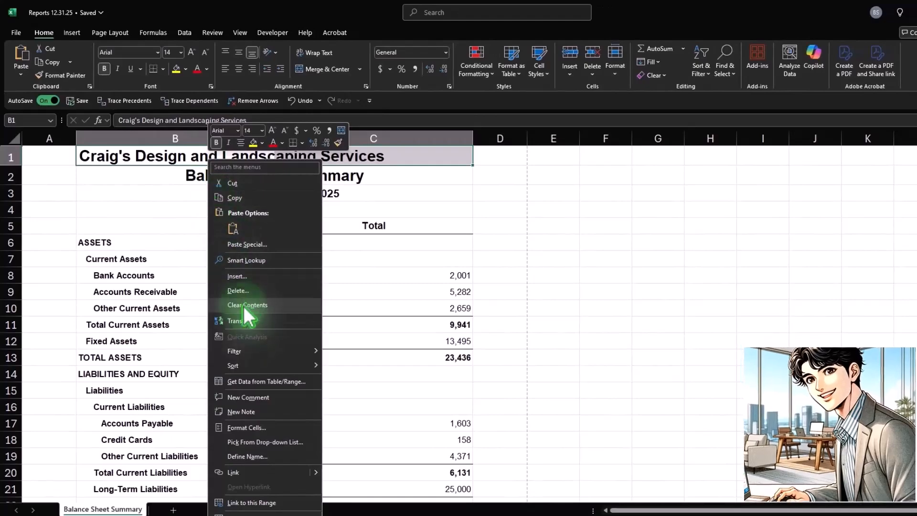
left_click(250, 430)
left_click_drag(214, 292, 536, 169)
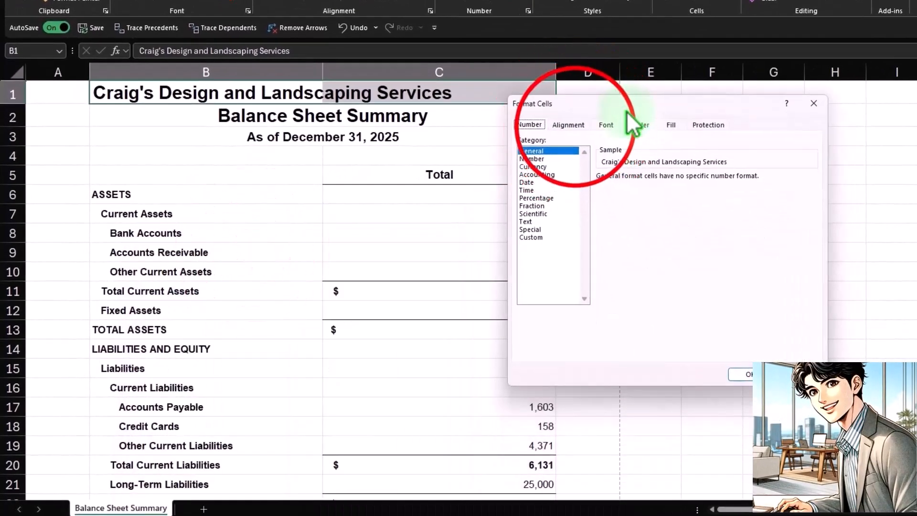
left_click(570, 125)
left_click(595, 162)
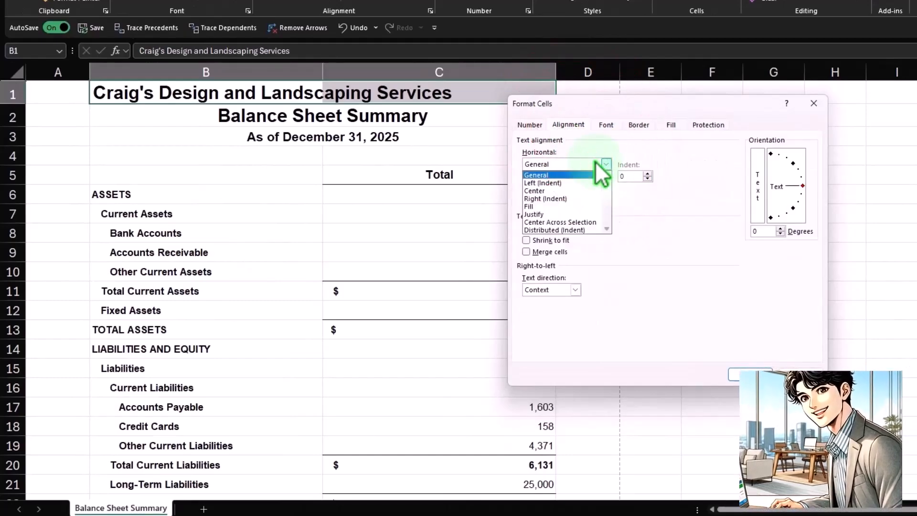
left_click(590, 221)
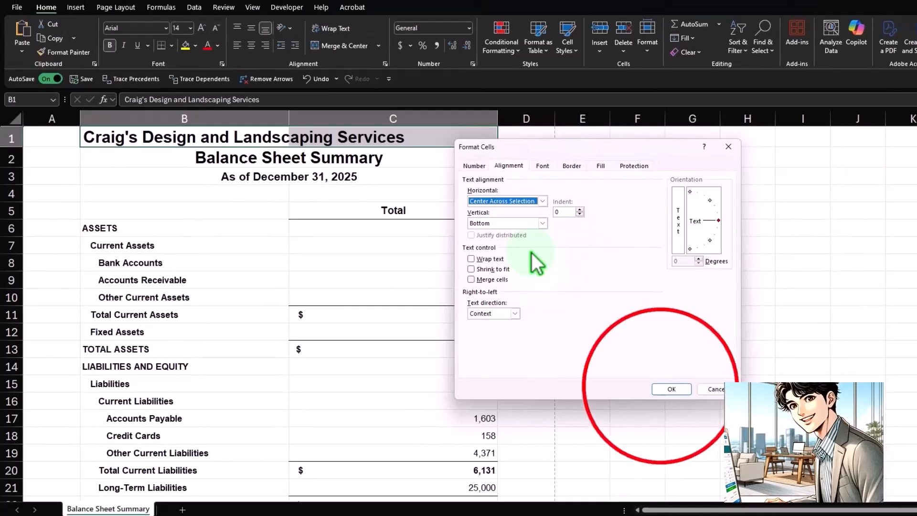
left_click(661, 386)
left_click(659, 385)
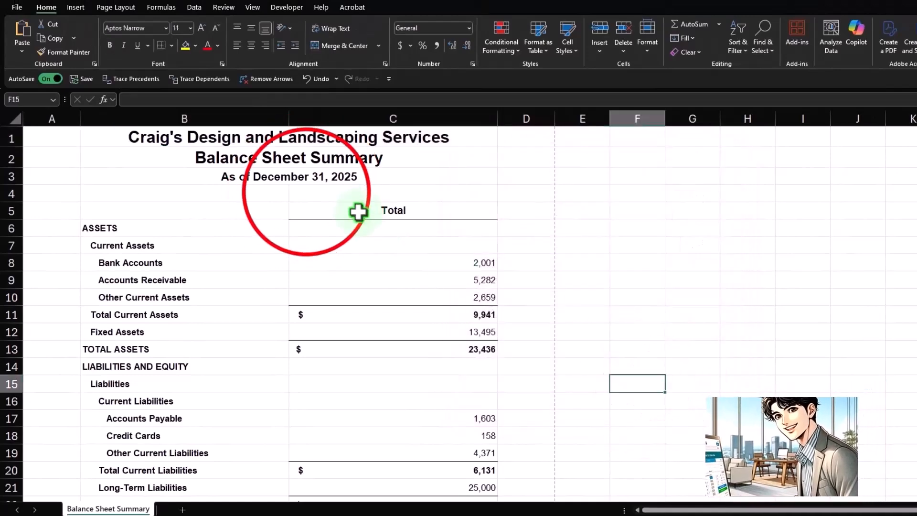
Step: Compare how the cells select in the merged row 2 title and the unmerged company title in row 1
left_click(307, 191)
left_click(301, 164)
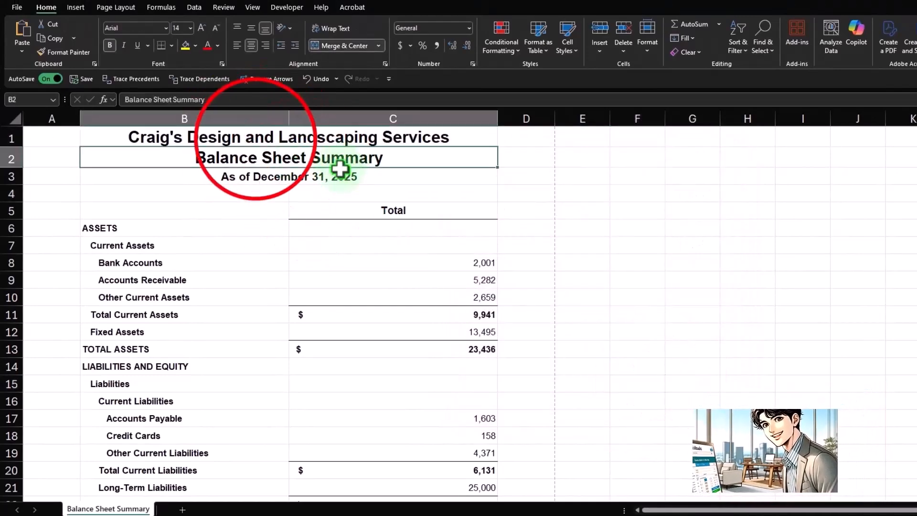
left_click(257, 137)
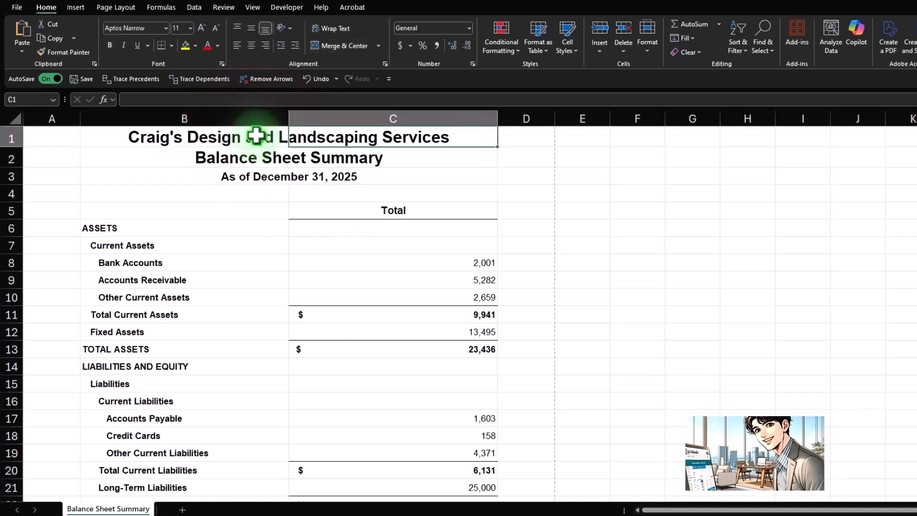
key("Right")
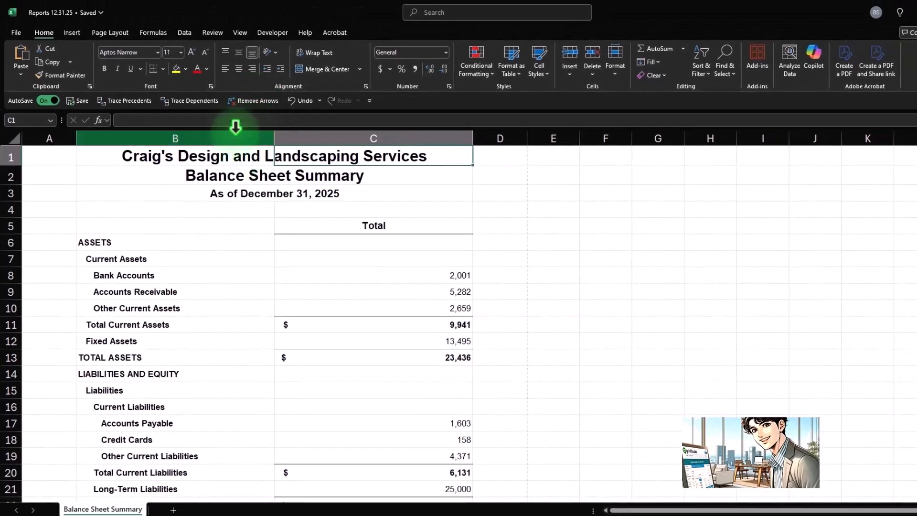
Step: Fill the title block A1:D3 with black and set its font color to white
left_click_drag(59, 154, 477, 192)
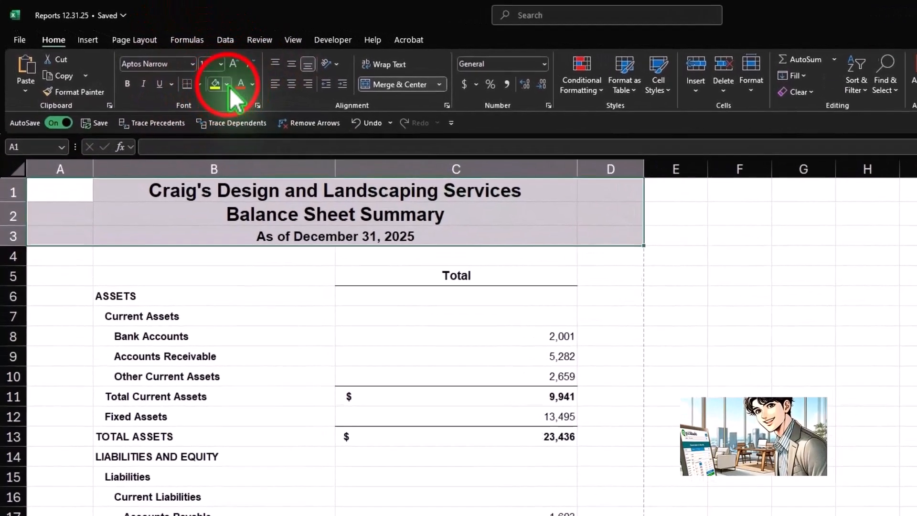
left_click(185, 69)
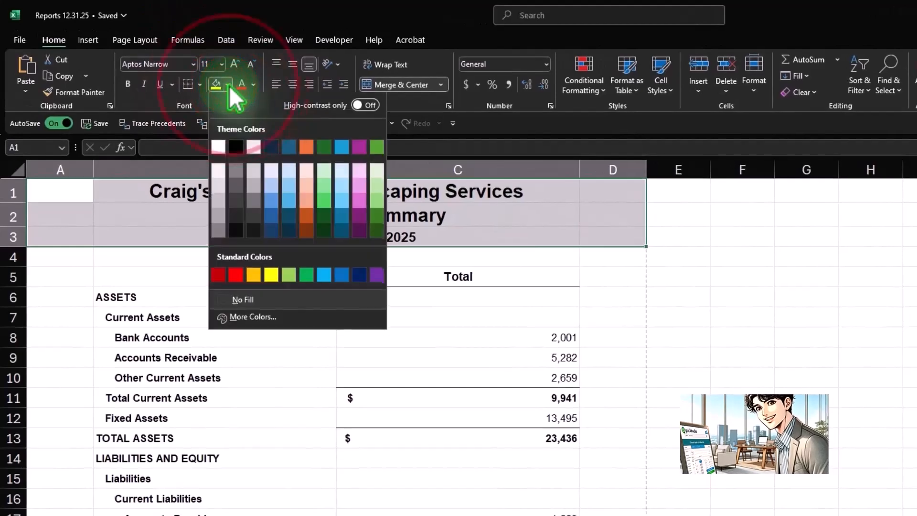
left_click(236, 148)
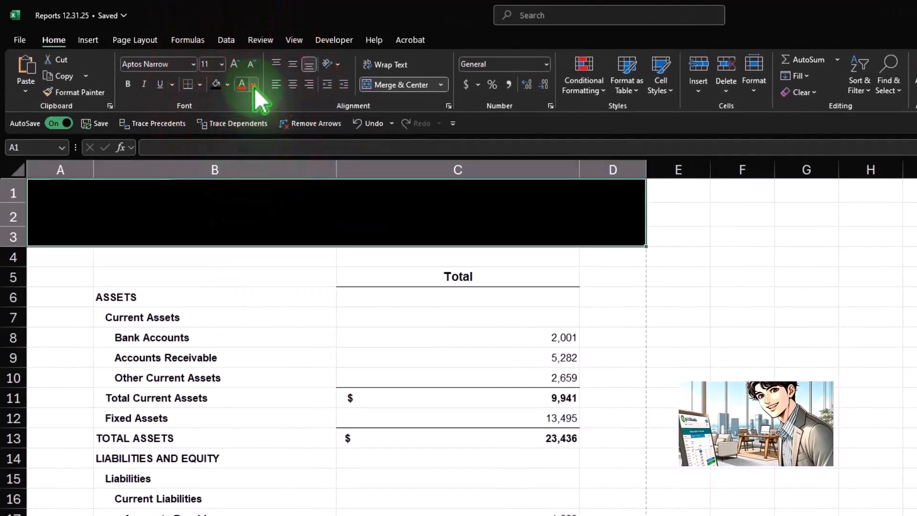
left_click(253, 84)
left_click(244, 168)
left_click(812, 281)
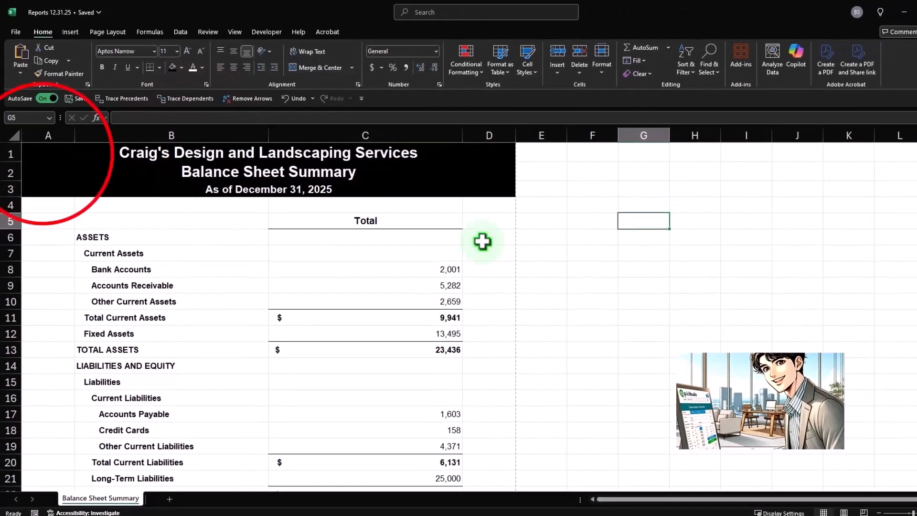
Step: Change the font of the title block A1:D3 to Aharoni
left_click_drag(113, 160, 465, 189)
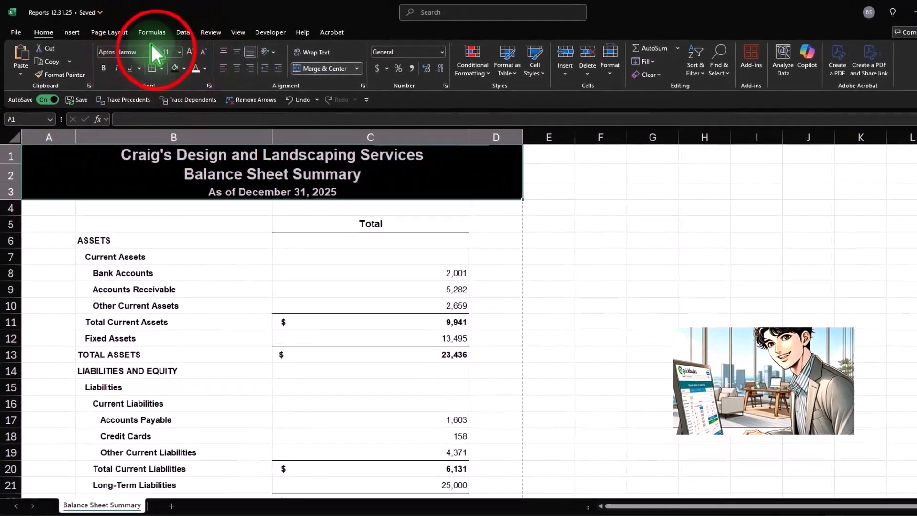
left_click(153, 50)
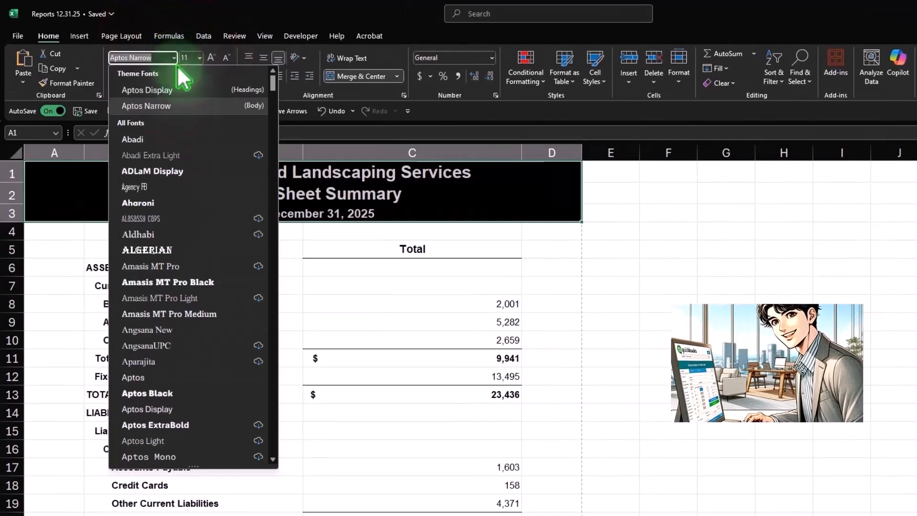
left_click(179, 202)
left_click(675, 287)
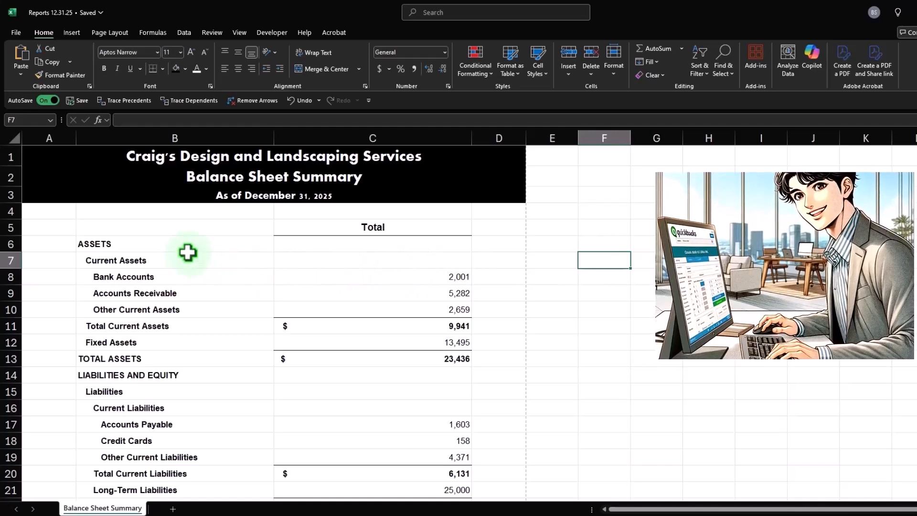
Step: Underline the Other Current Assets amount in C10 and the Fixed Assets amount in C12
scroll(395, 290, "down", 1)
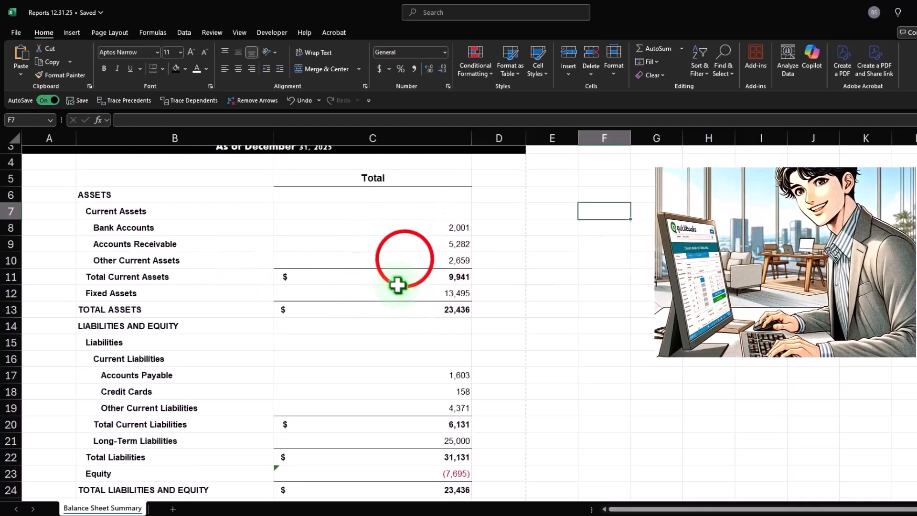
left_click(407, 260)
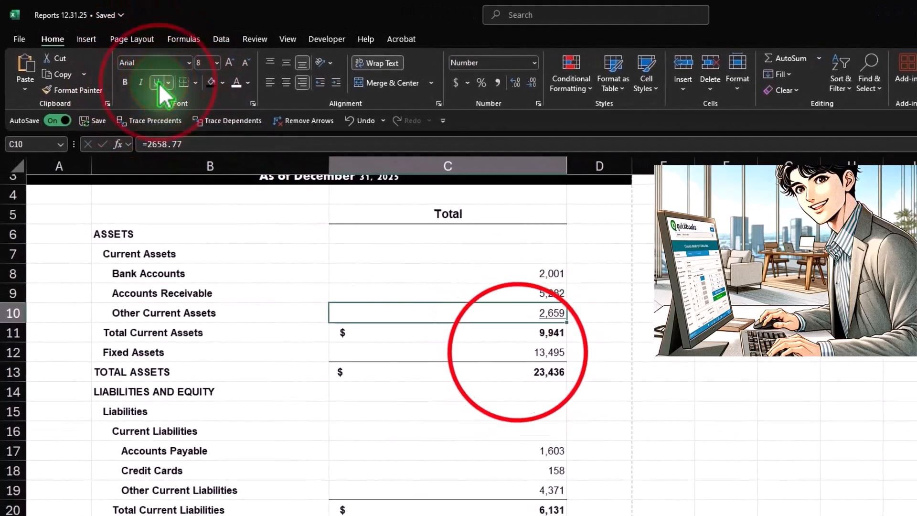
left_click(158, 82)
left_click(502, 343)
left_click(155, 82)
Step: Underline the Other Current Liabilities, Long-Term Liabilities and Equity amounts in C19, C21 and C23
scroll(557, 424, "down", 1)
left_click(510, 492)
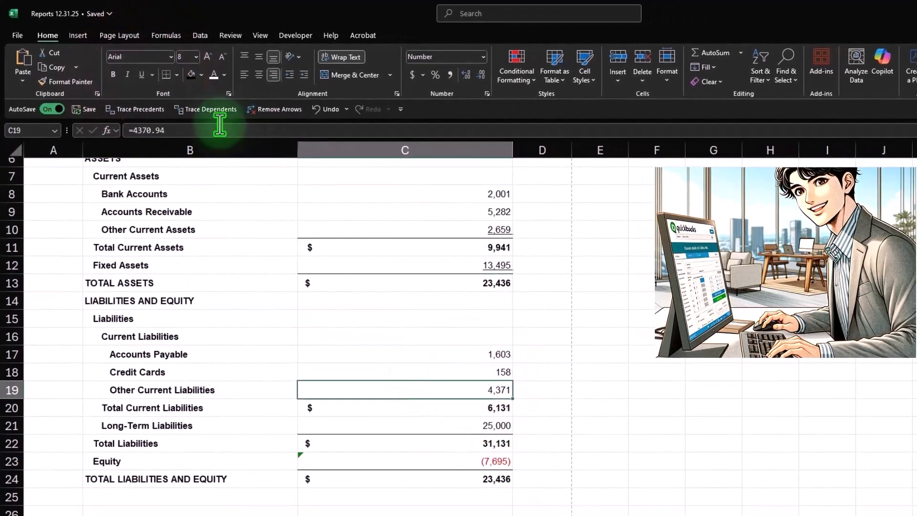
left_click(142, 74)
left_click(450, 422)
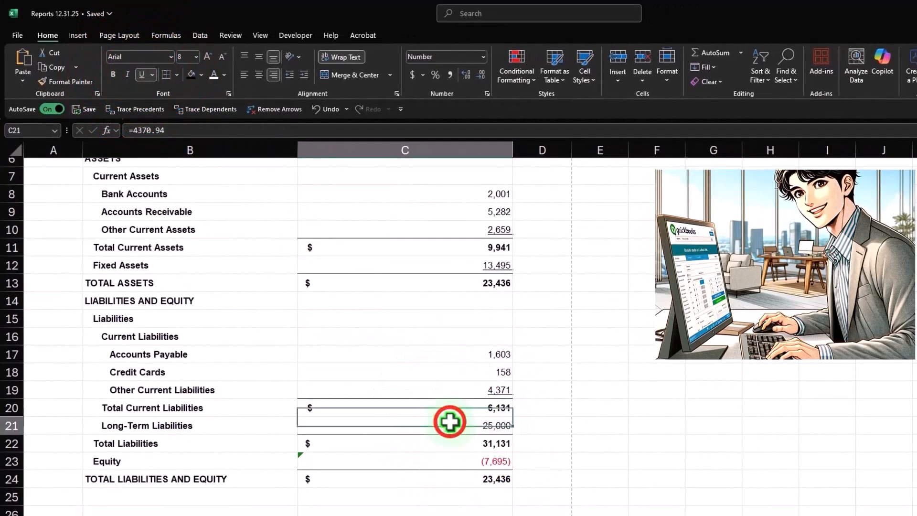
left_click(141, 75)
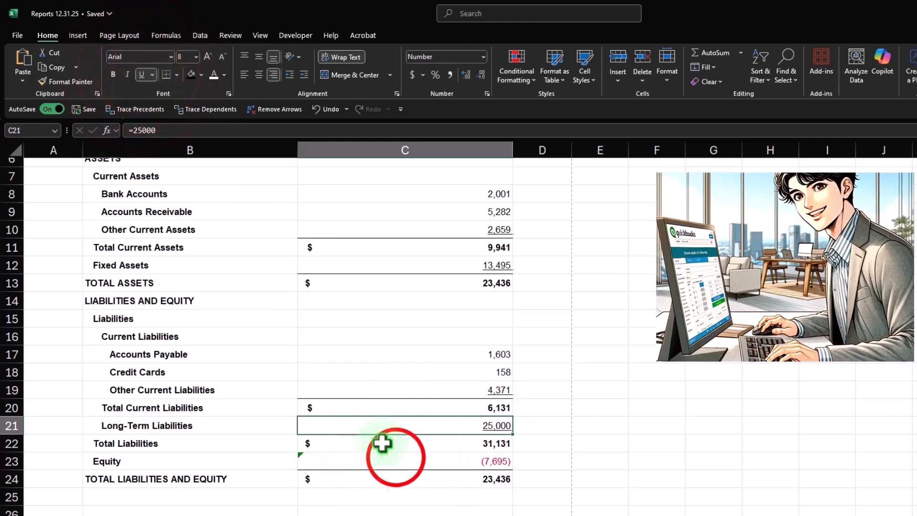
left_click(392, 456)
left_click(142, 74)
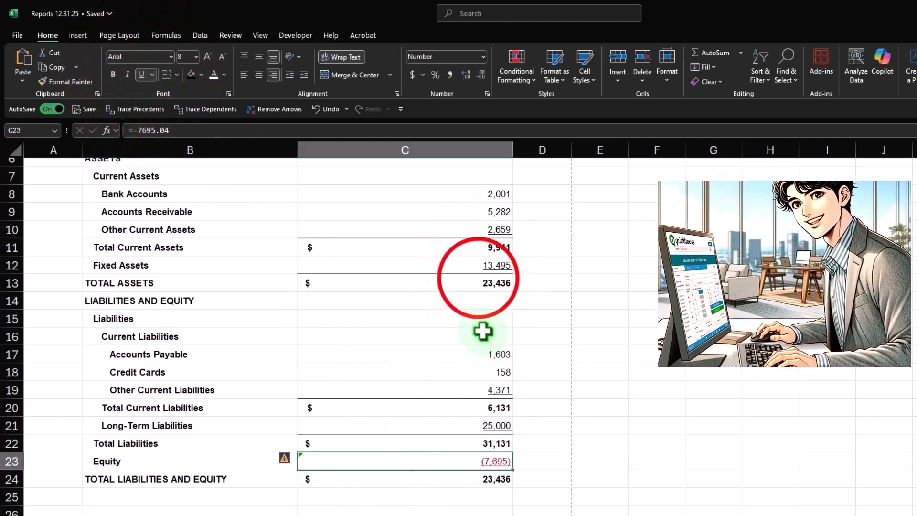
Step: Apply a double underline to the Total Assets amount in C13 and the Total Liabilities and Equity amount in C24
left_click(478, 281)
left_click(152, 74)
left_click(163, 103)
left_click(506, 483)
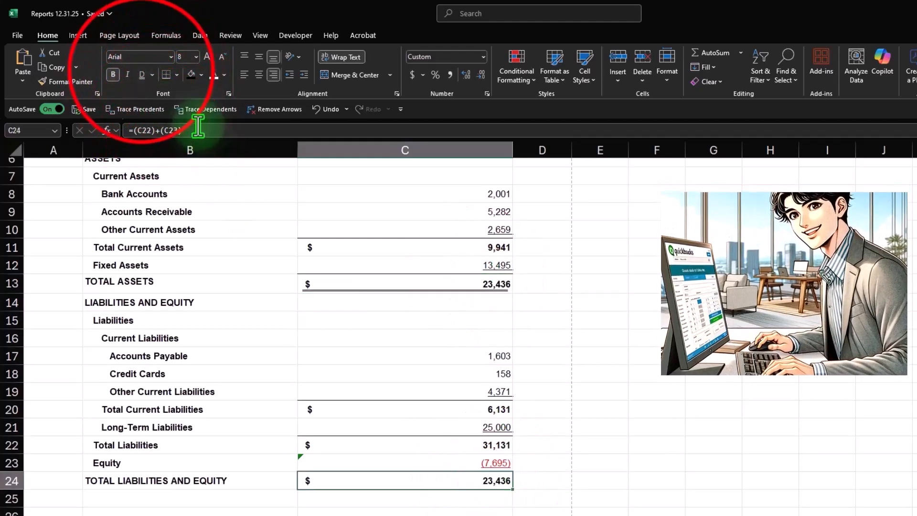
left_click(142, 74)
Step: Apply all borders to the balance sheet body in B6:C24
scroll(189, 330, "up", 1)
scroll(177, 296, "up", 1)
left_click_drag(162, 260, 335, 468)
left_click_drag(368, 514, 371, 486)
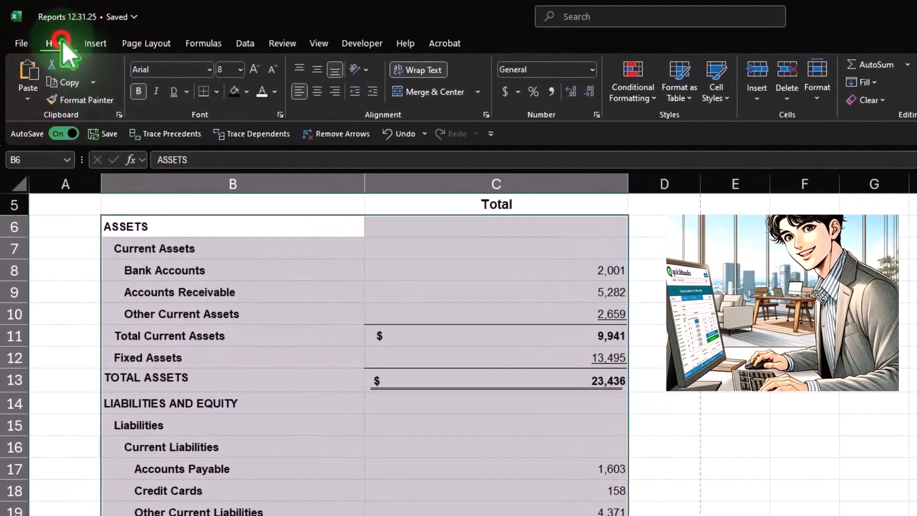
left_click(217, 92)
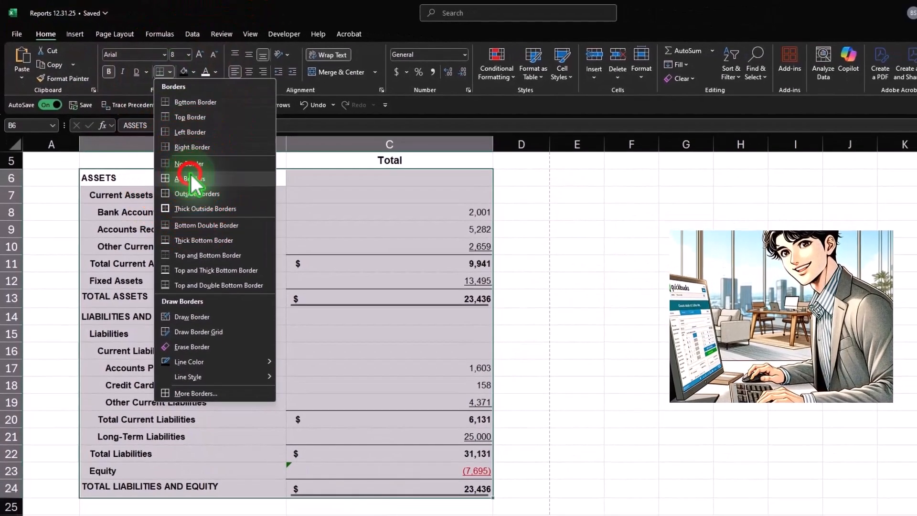
left_click(191, 178)
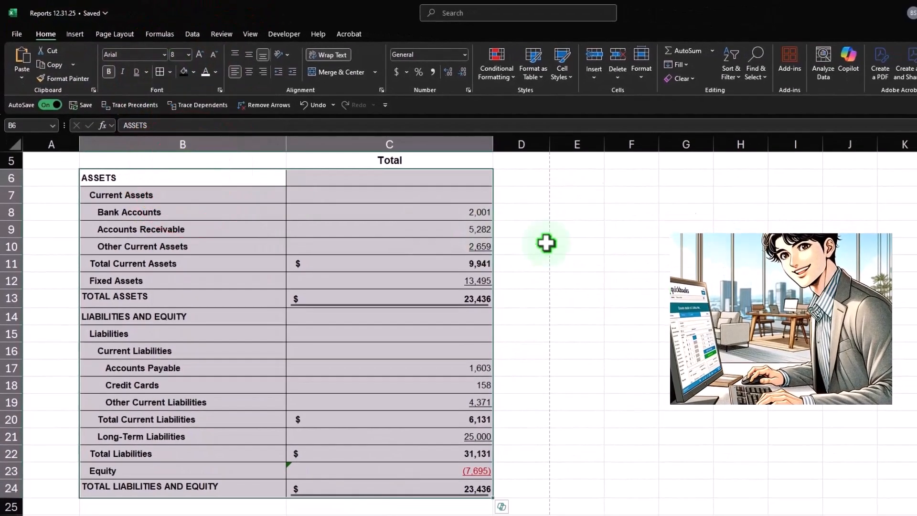
left_click(630, 260)
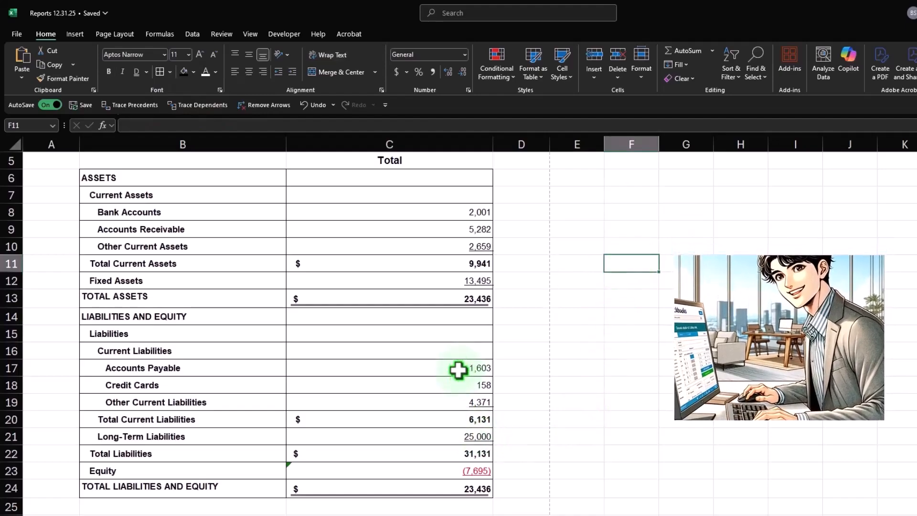
Step: Widen the label column B and narrow the amount column C to fit its figures, keeping the table's overall width
scroll(447, 380, "up", 2)
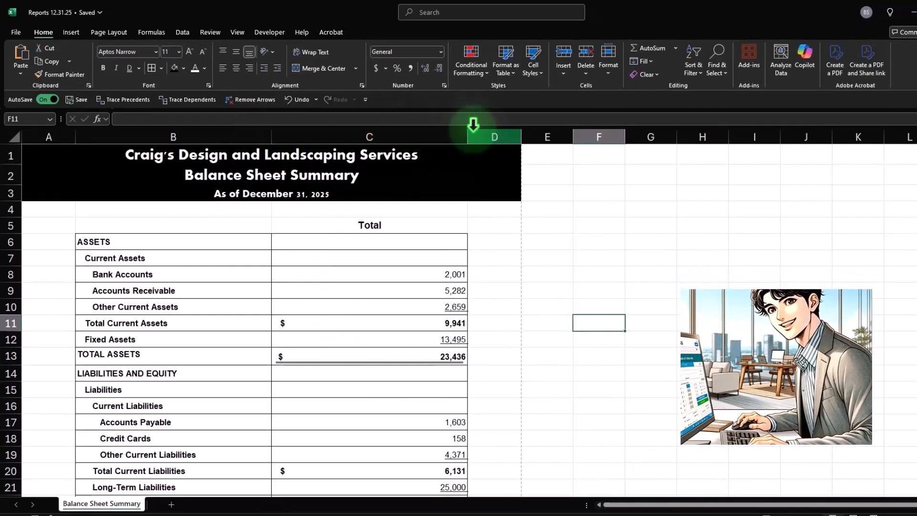
left_click_drag(466, 136, 412, 138)
left_click(436, 293)
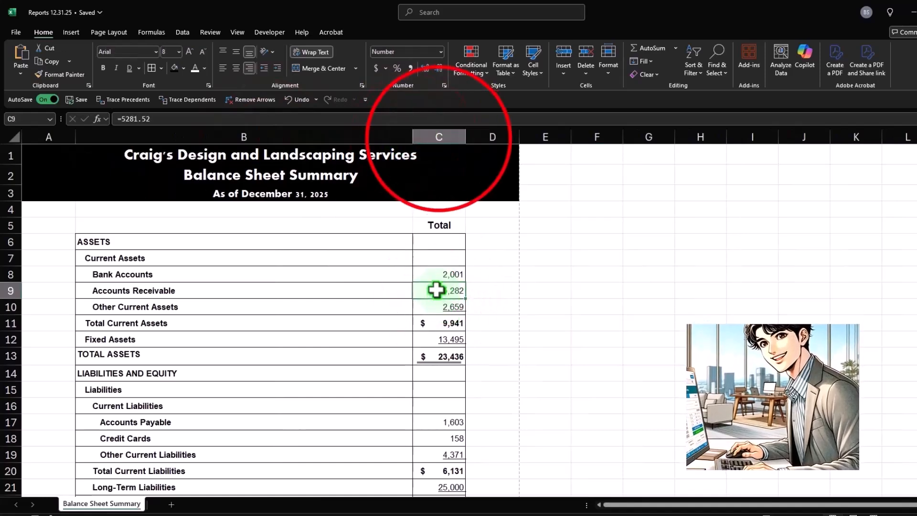
left_click(438, 137)
scroll(468, 335, "down", 1)
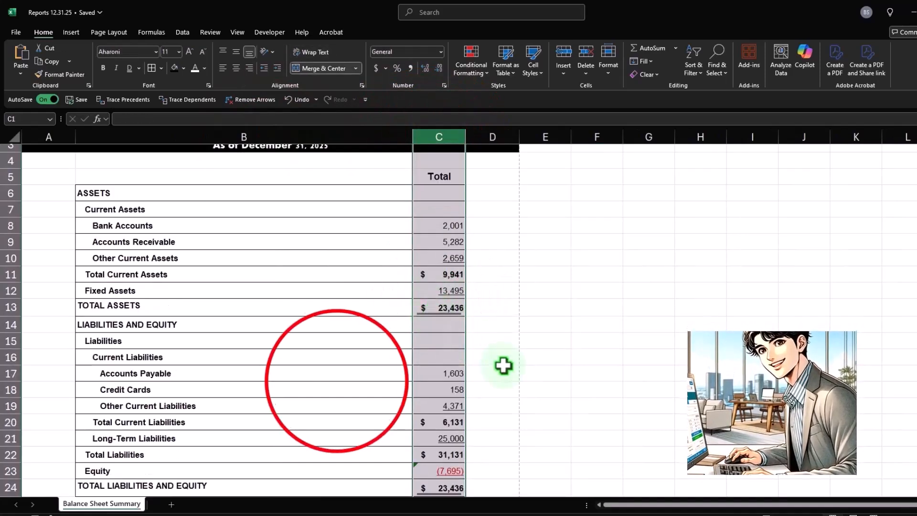
left_click(336, 377)
scroll(338, 383, "down", 4)
scroll(340, 378, "up", 3)
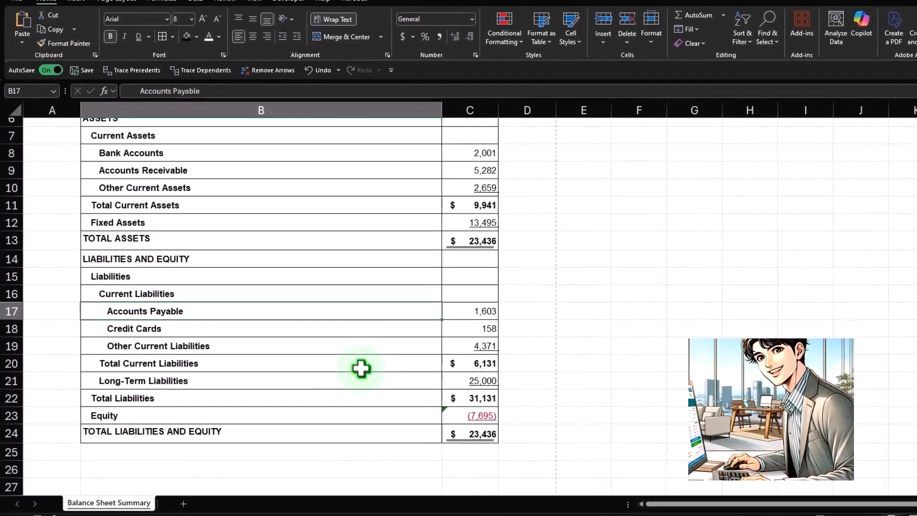
scroll(361, 368, "up", 2)
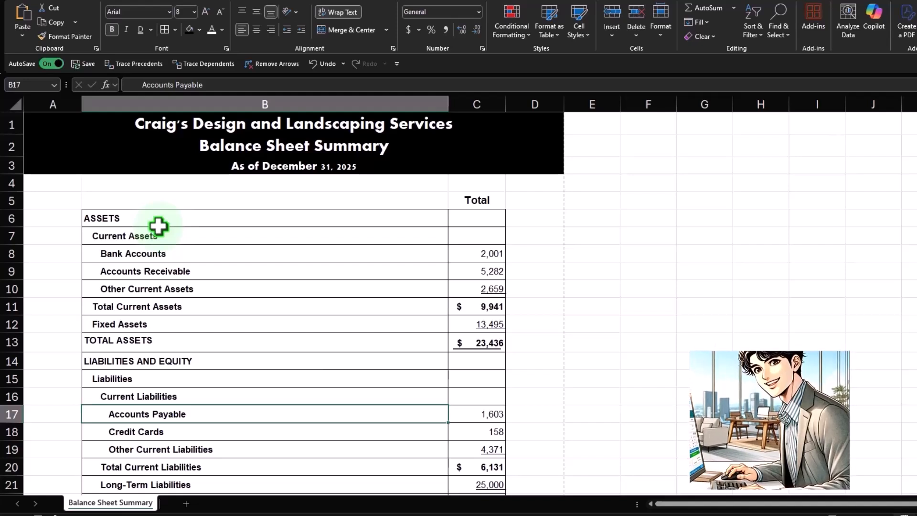
Step: Rename the Bank Accounts label in B8 to "Cash & Cash Equivalents"
left_click(154, 253)
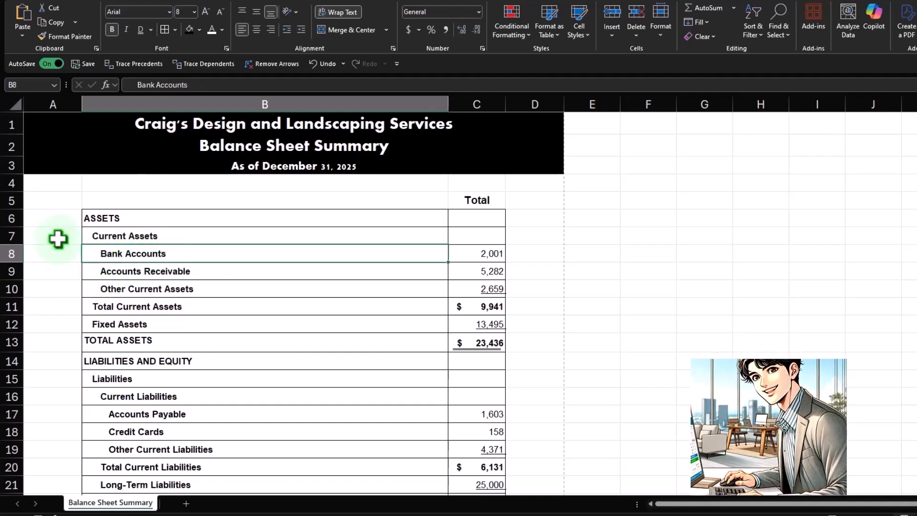
type("Cash ")
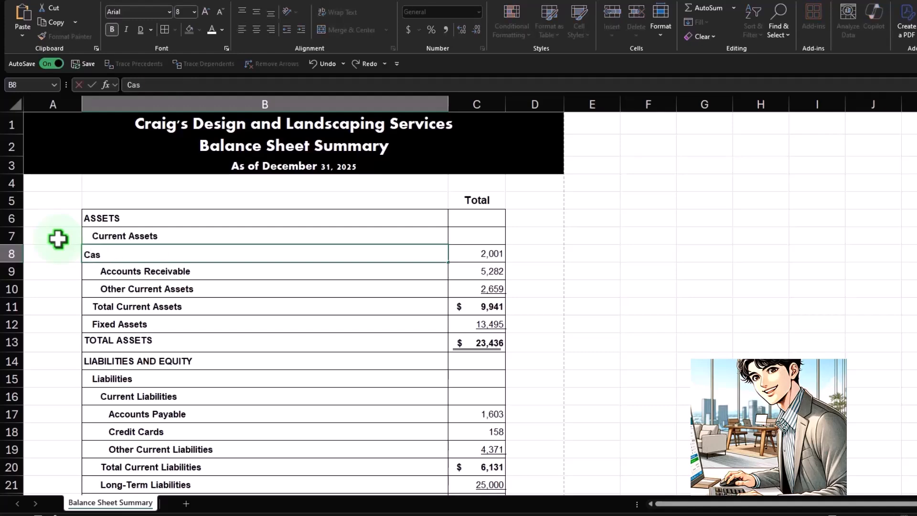
type("& cash Equivalent")
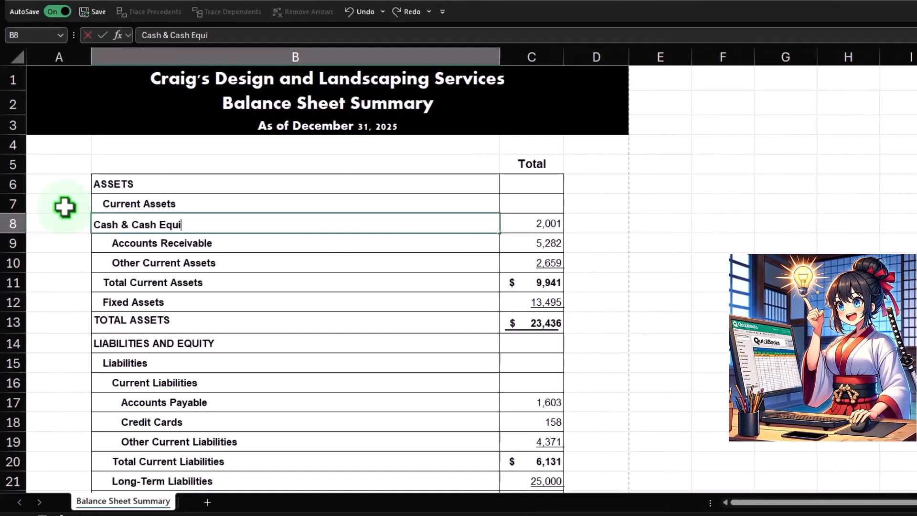
key("Return")
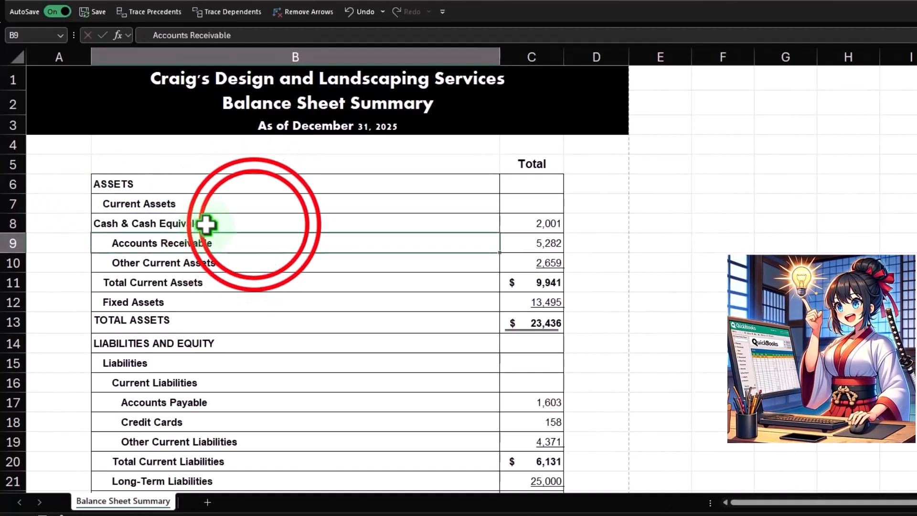
double_click(254, 225)
type("s")
key("Return")
double_click(254, 225)
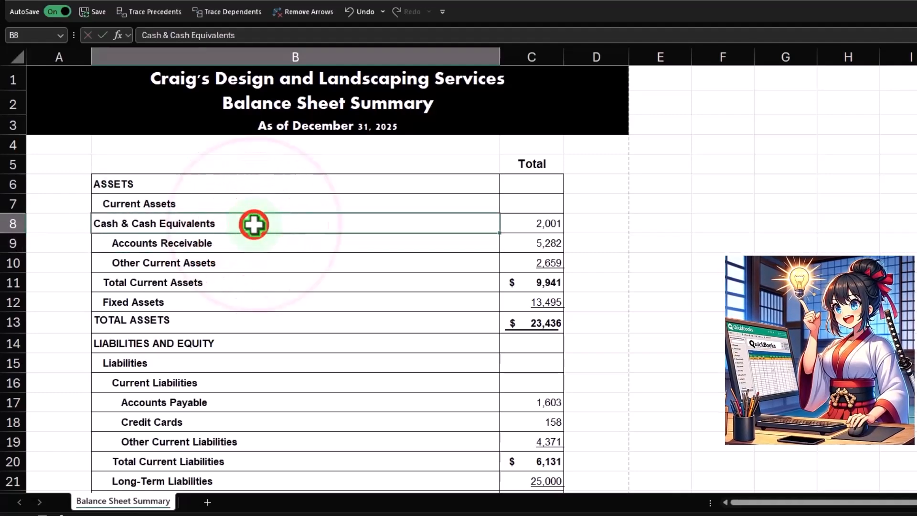
Step: Run a spelling check on the labels in B8:B9 and close it
left_click(248, 264)
left_click_drag(228, 220, 229, 239)
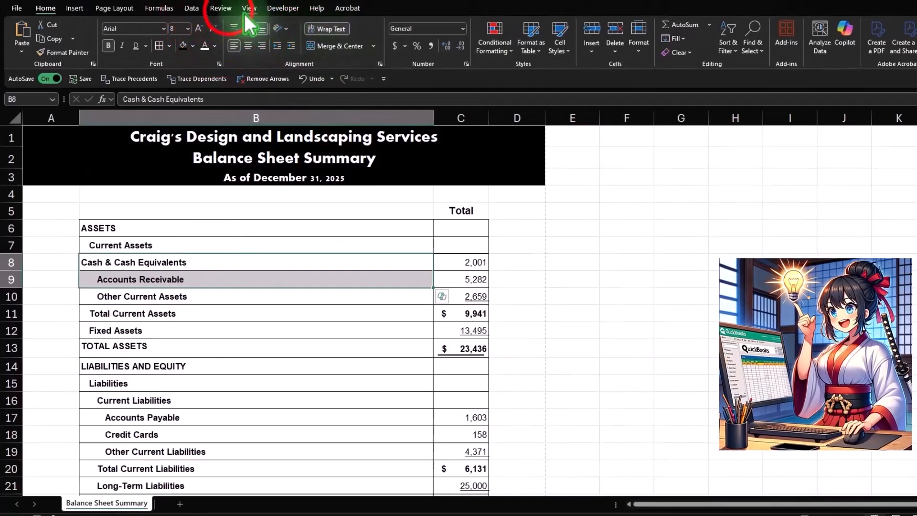
left_click(221, 8)
left_click(14, 39)
left_click(526, 286)
left_click(267, 382)
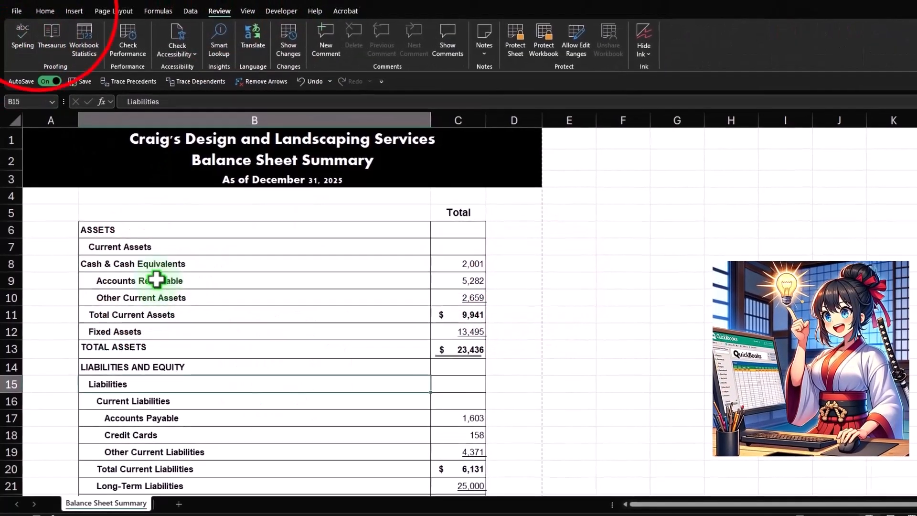
Step: Copy the formatting of the Accounts Receivable label in B9 onto the Cash & Cash Equivalents label in B8
left_click(156, 279)
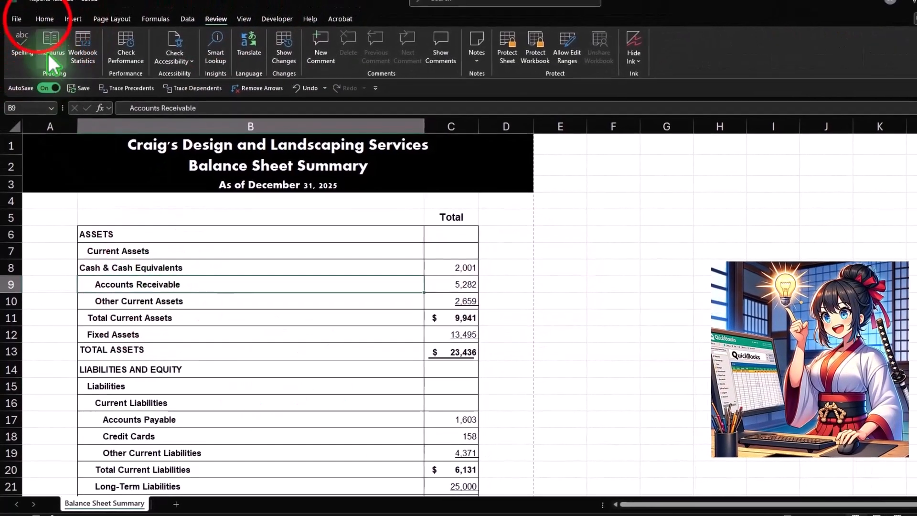
left_click(45, 10)
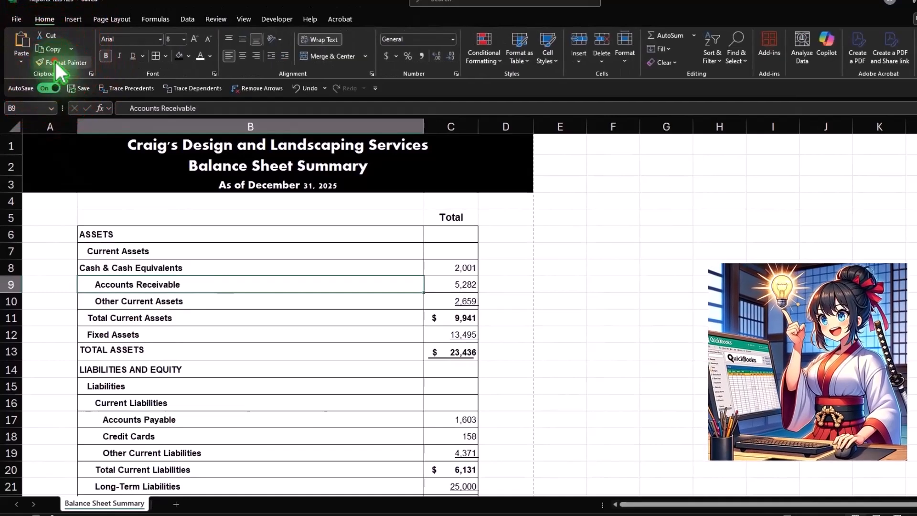
left_click(55, 62)
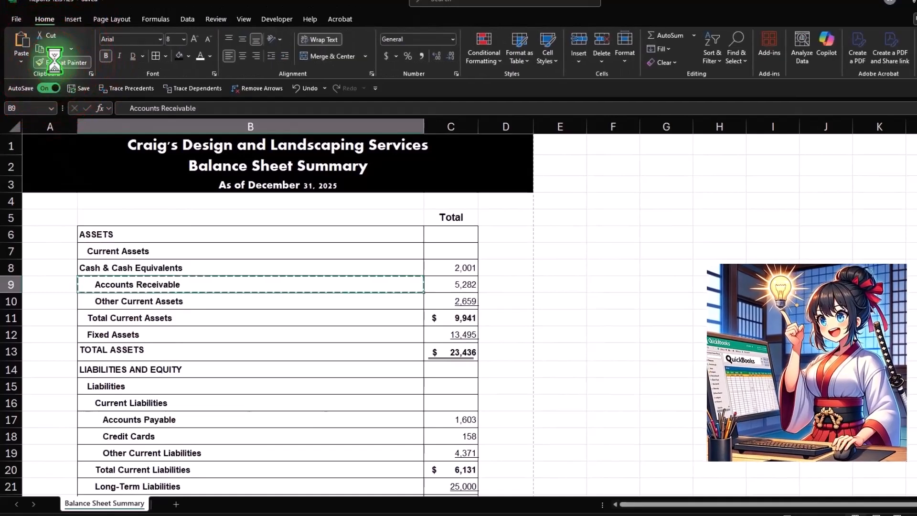
left_click(113, 267)
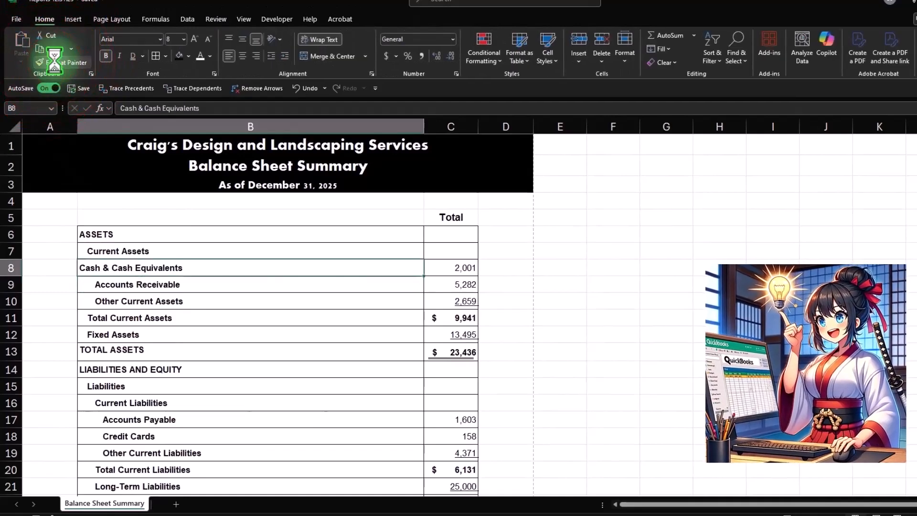
Step: Indent the Cash & Cash Equivalents label in B8 with leading spaces so it aligns with the Accounts Receivable label beneath it
double_click(117, 251)
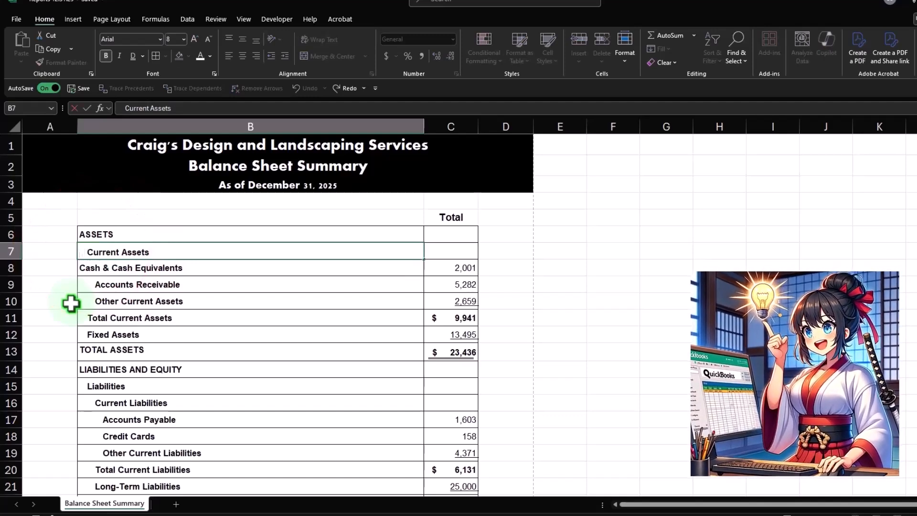
left_click(85, 268)
double_click(81, 267)
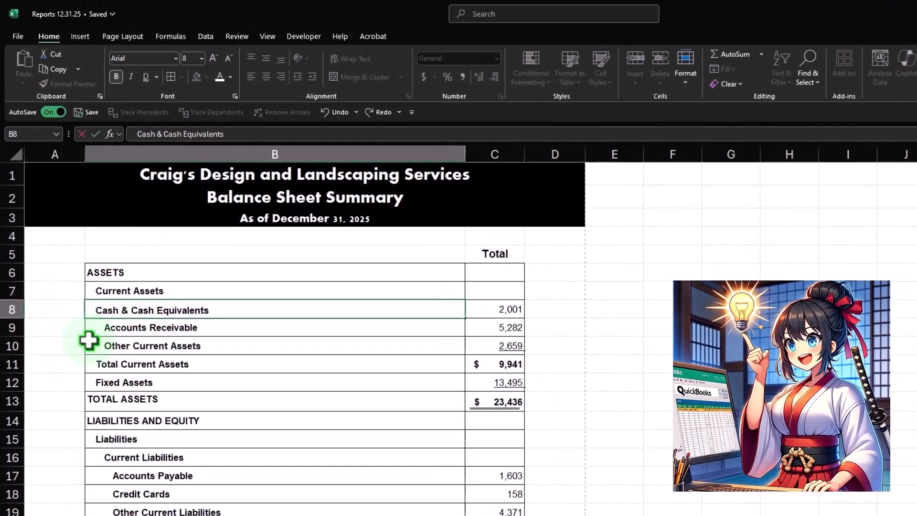
left_click(54, 302)
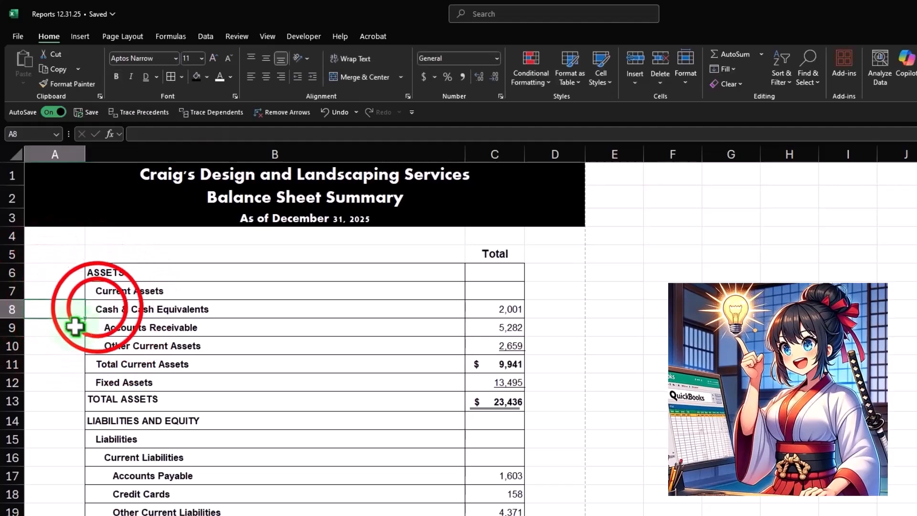
left_click(98, 307)
double_click(97, 307)
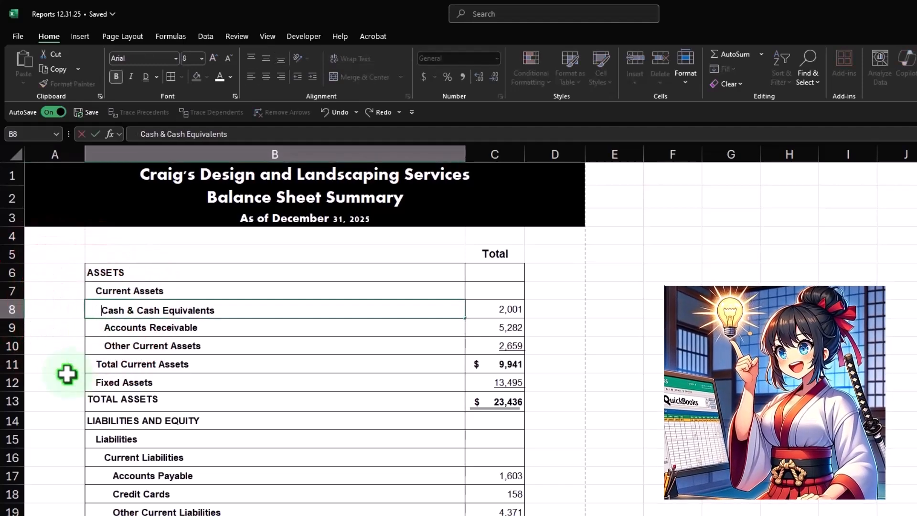
key("Return")
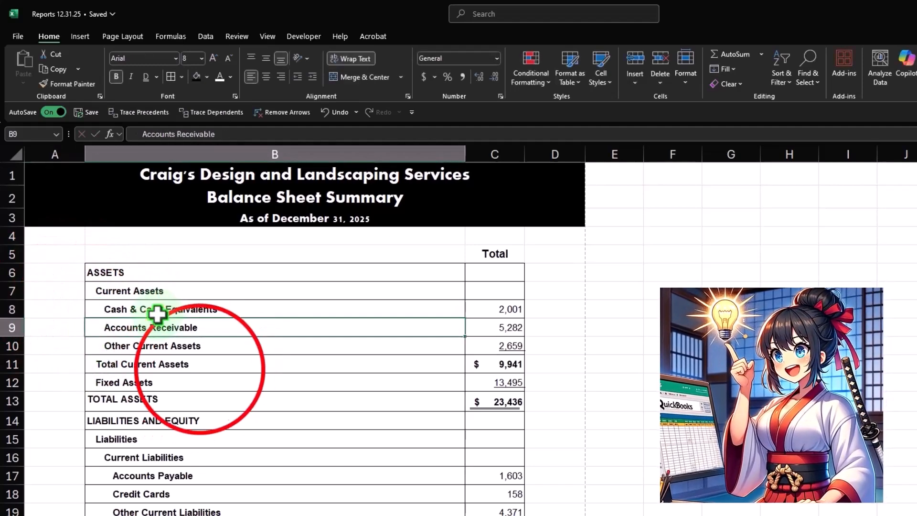
left_click(200, 358)
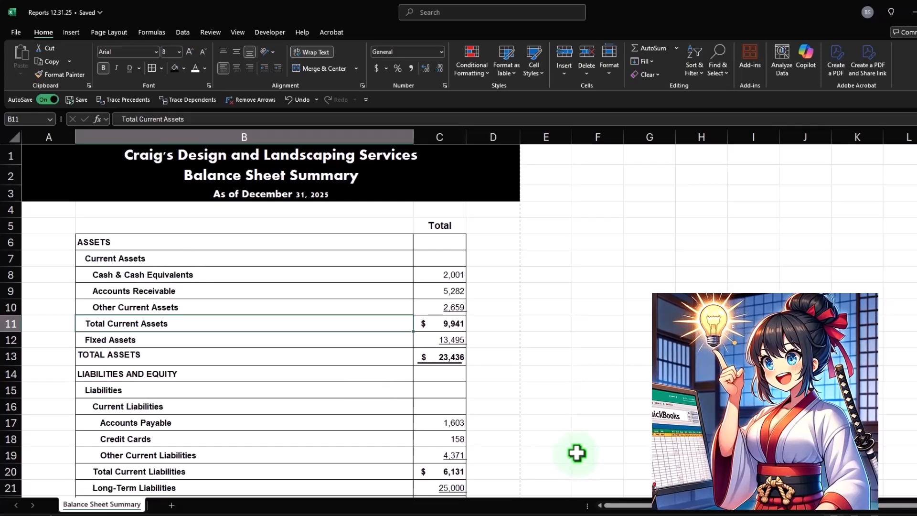
left_click(250, 273)
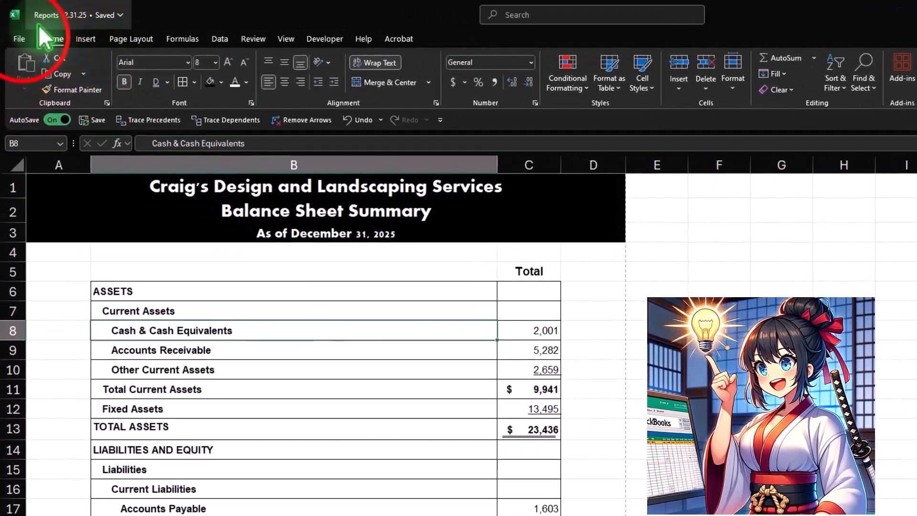
Step: Open the print preview of the balance sheet and set it to print the entire workbook
left_click(19, 33)
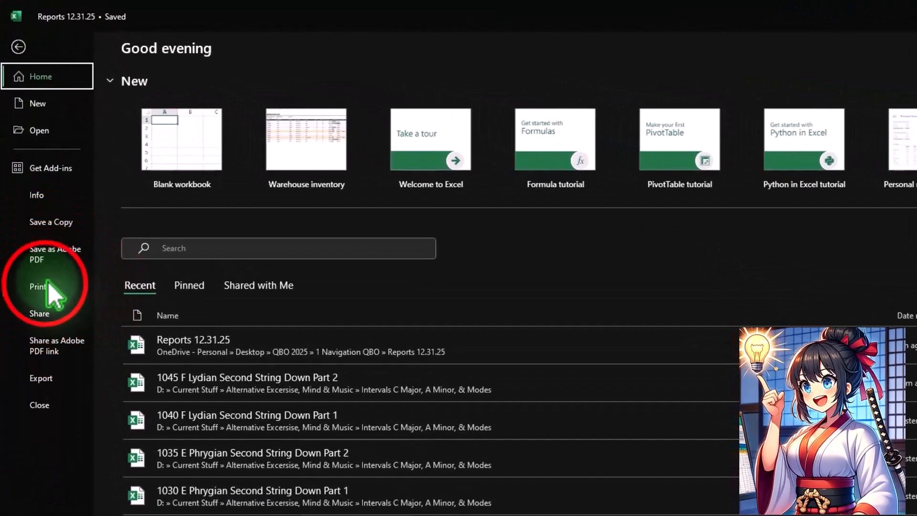
left_click(32, 202)
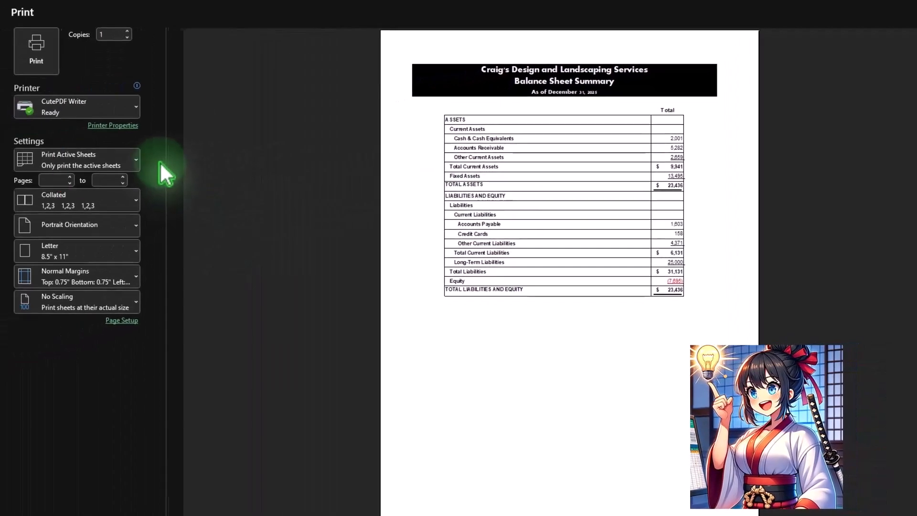
left_click(144, 158)
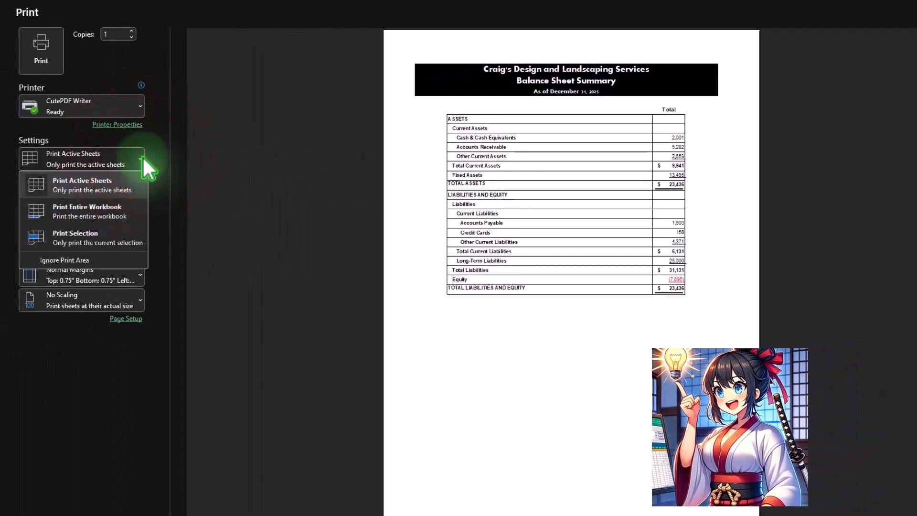
left_click(105, 214)
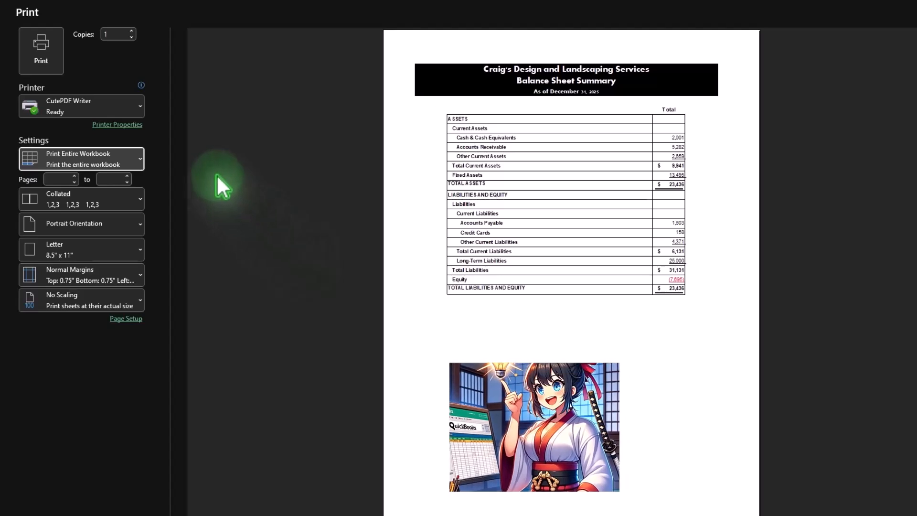
Step: View the available printers, including the PDF writers, keep the current one and return to the worksheet without printing
left_click(139, 104)
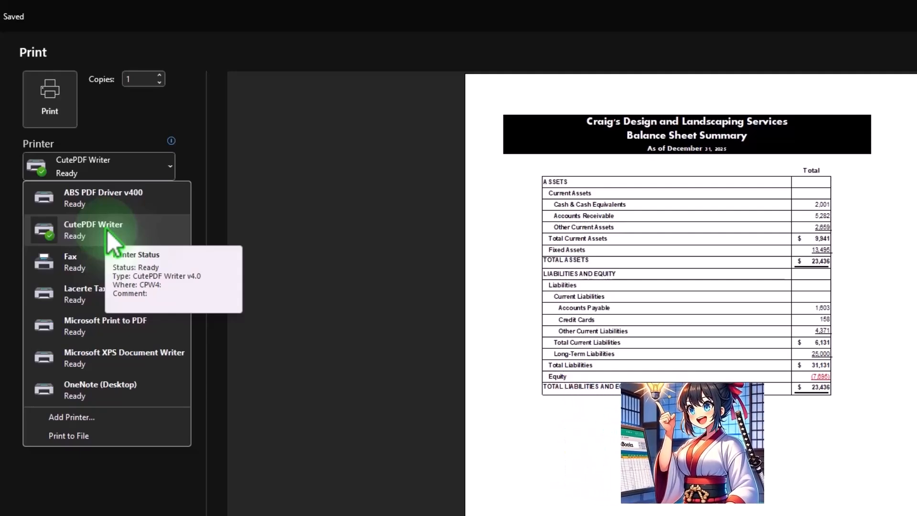
left_click(268, 167)
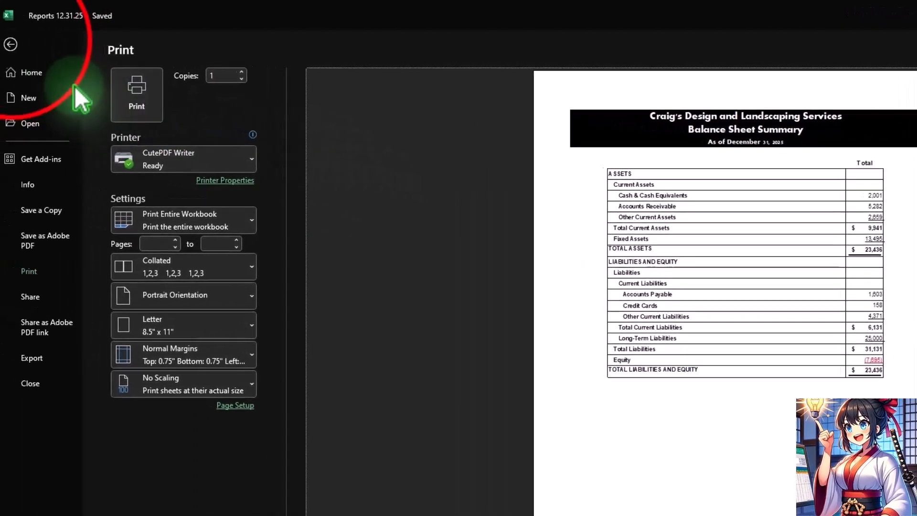
left_click(10, 45)
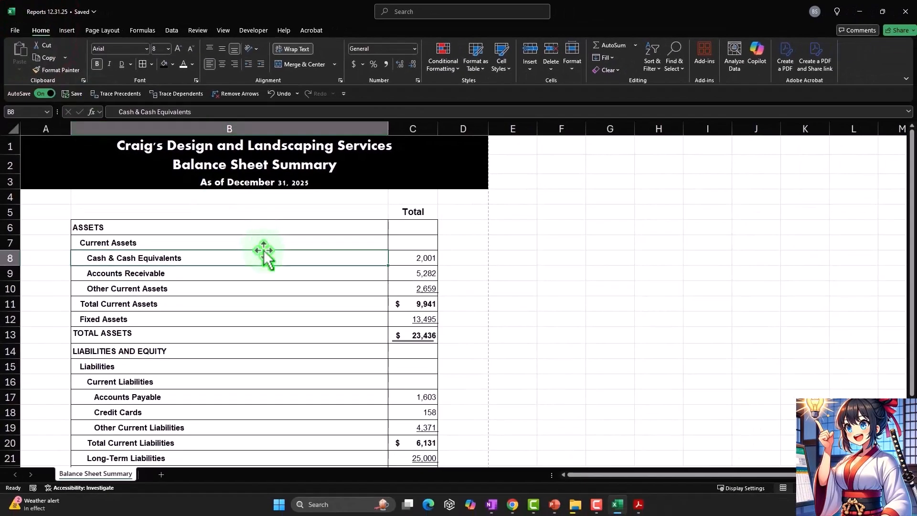
left_click_drag(217, 231, 386, 482)
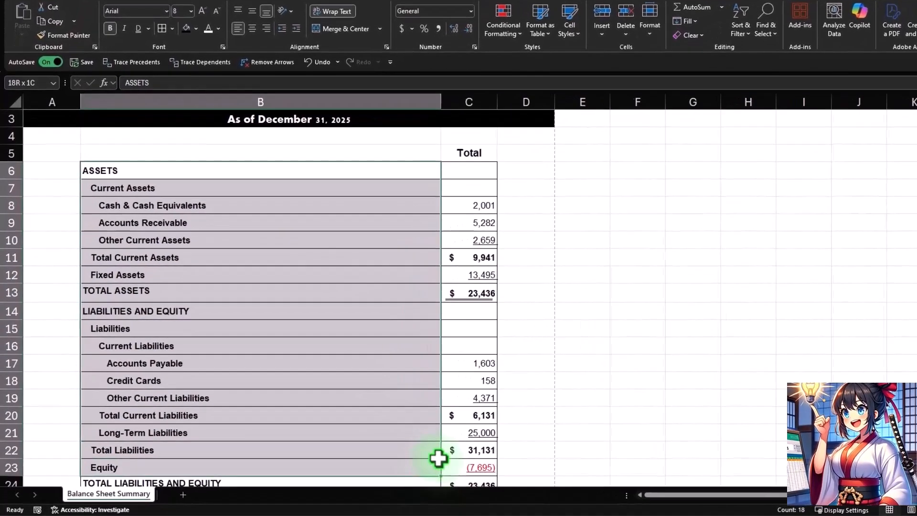
left_click_drag(438, 458, 461, 451)
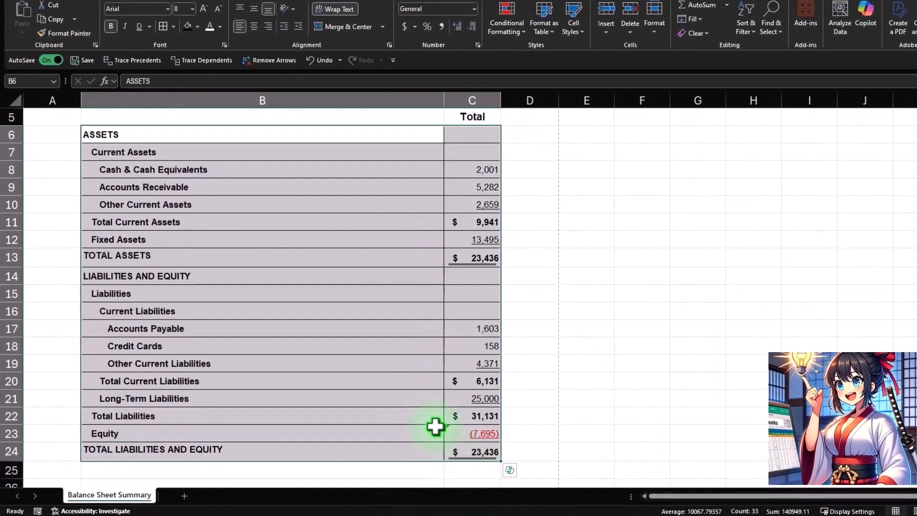
scroll(436, 425, "up", 3)
left_click(400, 379)
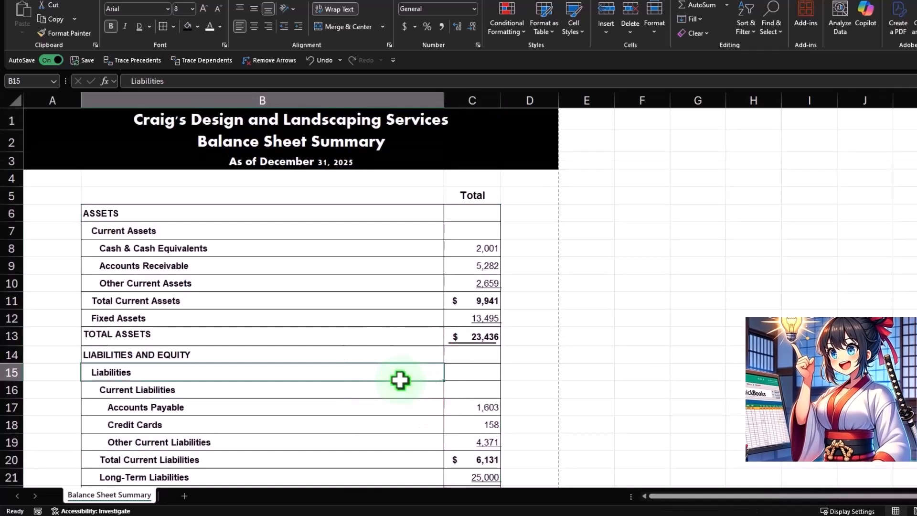